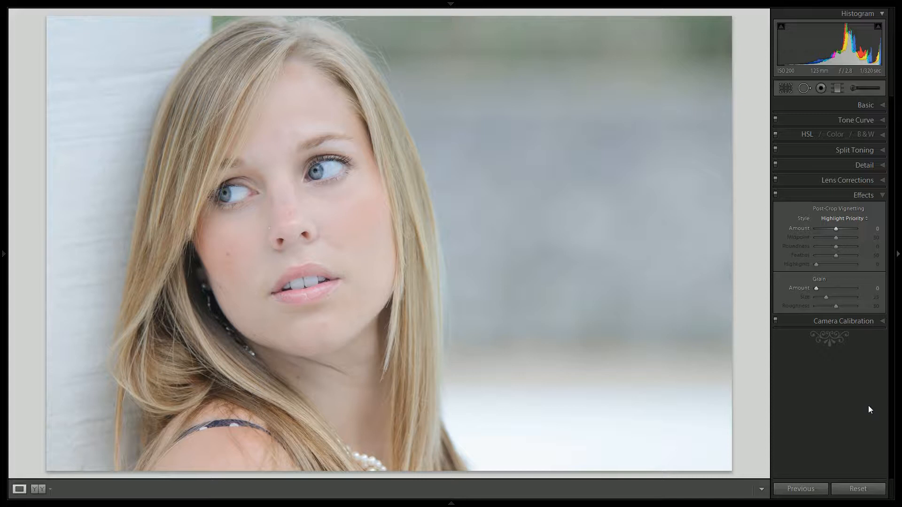
Raise the portrait's Contrast to +80 in the basic adjustments.
{"action": "left_click", "coordinate": [852, 107]}
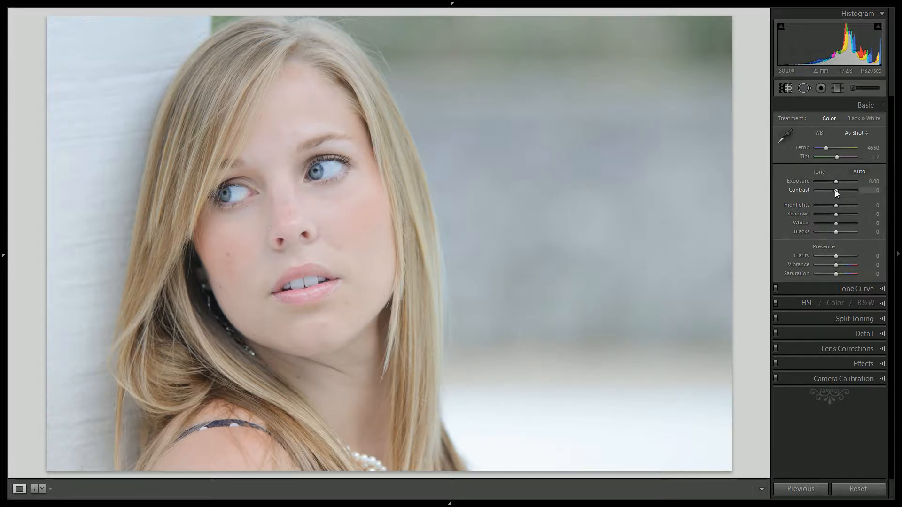
{"action": "key", "text": "Up"}
{"action": "key", "text": "Up"}
{"action": "key", "text": "Up"}
{"action": "key", "text": "Up"}
{"action": "key", "text": "Up"}
{"action": "key", "text": "Up"}
{"action": "key", "text": "Up"}
{"action": "key", "text": "Up"}
{"action": "key", "text": "Up"}
{"action": "key", "text": "Up"}
{"action": "key", "text": "Up"}
{"action": "key", "text": "Up"}
{"action": "key", "text": "Up"}
{"action": "key", "text": "Up"}
{"action": "key", "text": "Up"}
{"action": "key", "text": "Up"}
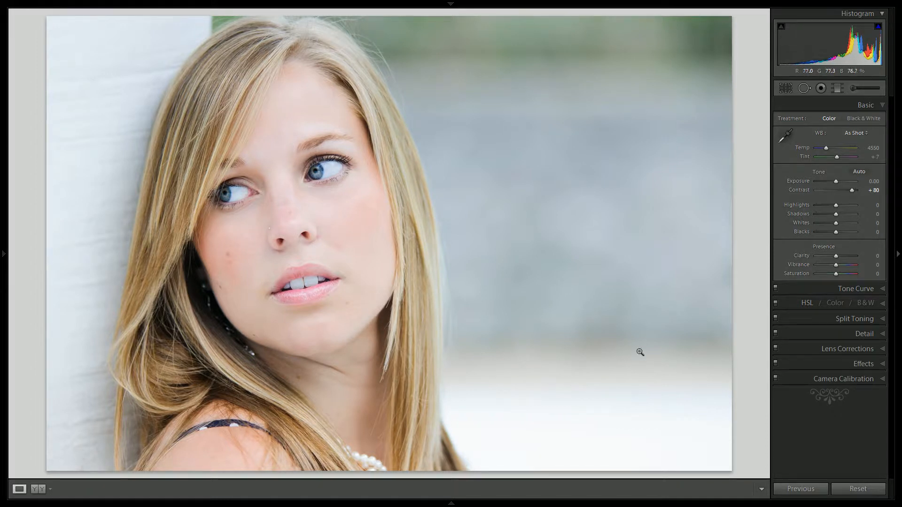
Set the portrait's Clarity to +40 and lift its Shadows to +20.
{"action": "left_click_drag", "start_coordinate": [838, 257], "coordinate": [844, 257]}
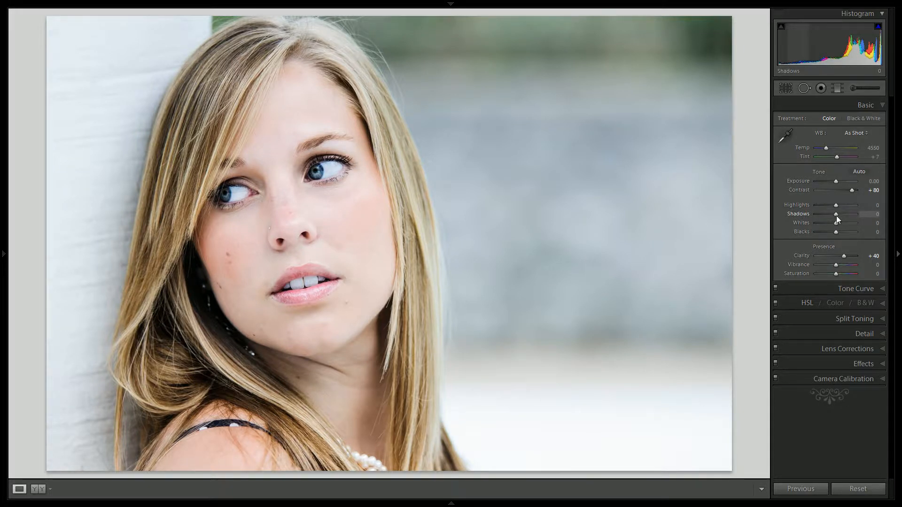
{"action": "key", "text": "Up"}
{"action": "key", "text": "Up"}
{"action": "key", "text": "Up"}
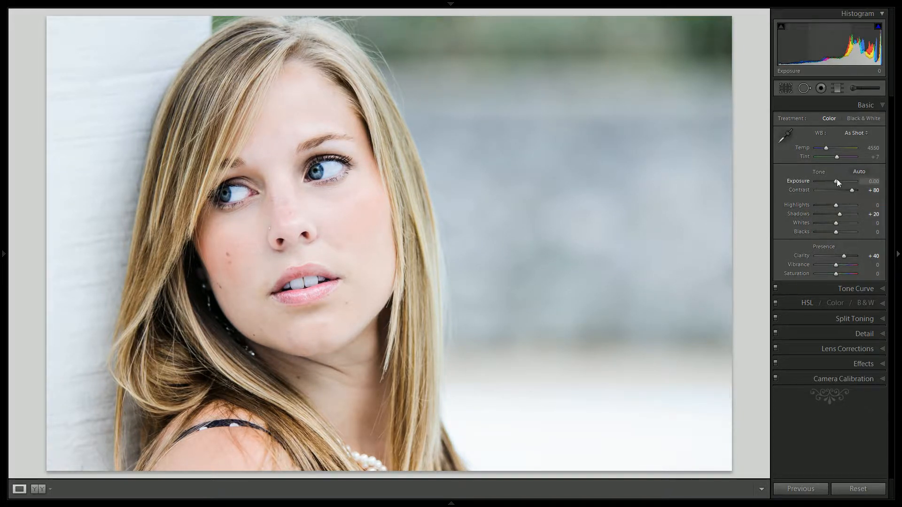
Brighten the whole photo by setting Exposure to +0.40.
{"action": "key", "text": "Up"}
{"action": "key", "text": "Up"}
{"action": "key", "text": "Up"}
{"action": "key", "text": "Up"}
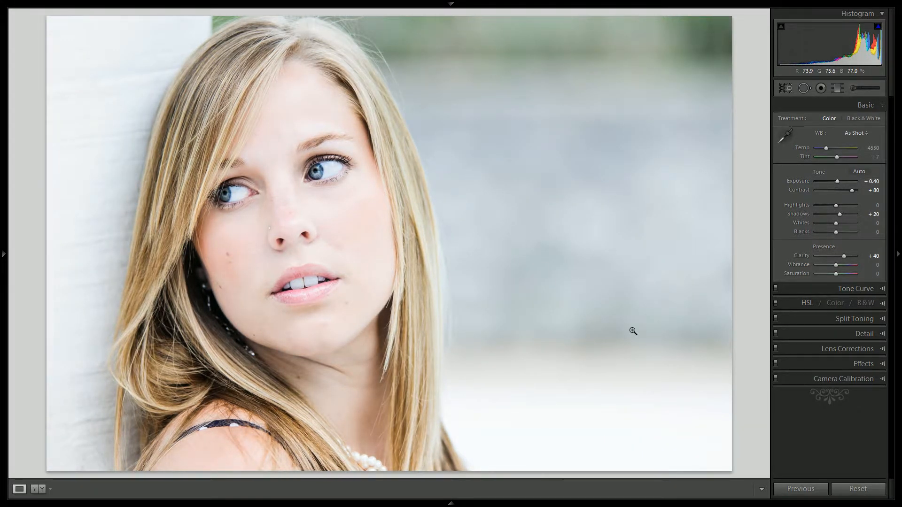
Boost the photo's colours by raising Vibrance to +40.
{"action": "key", "text": "Up"}
{"action": "key", "text": "Up"}
{"action": "key", "text": "Up"}
{"action": "key", "text": "Up"}
{"action": "key", "text": "Up"}
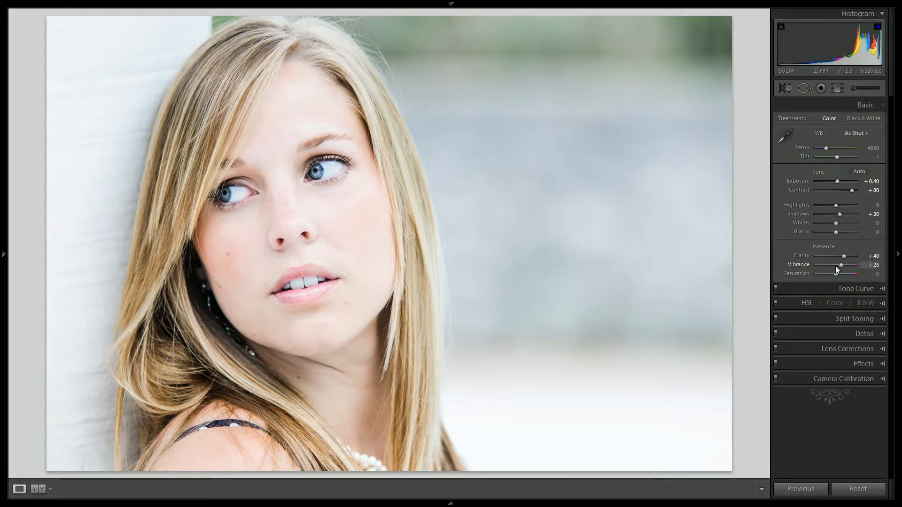
{"action": "key", "text": "Up"}
{"action": "key", "text": "Up"}
{"action": "key", "text": "Up"}
{"action": "key", "text": "Up"}
{"action": "key", "text": "Down"}
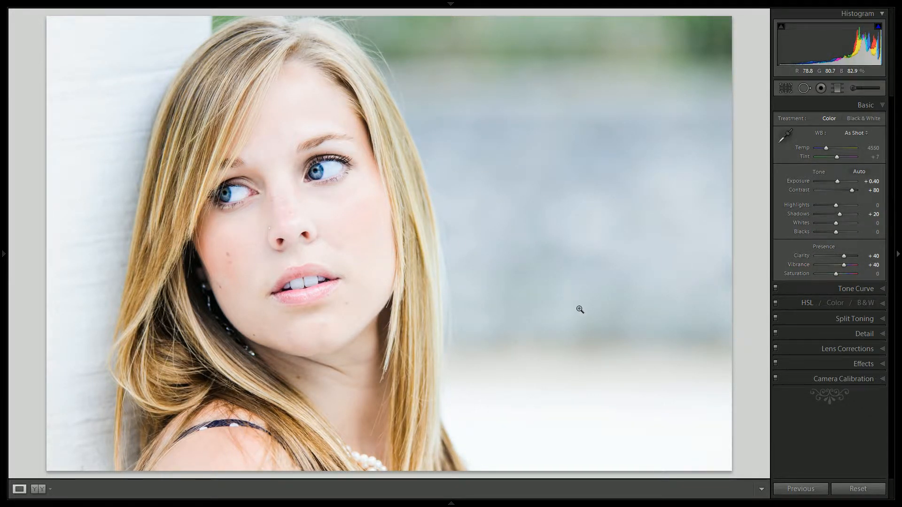
Sharpen the photo with a sharpening Amount of 50 and Masking of 50.
{"action": "left_click", "coordinate": [841, 334]}
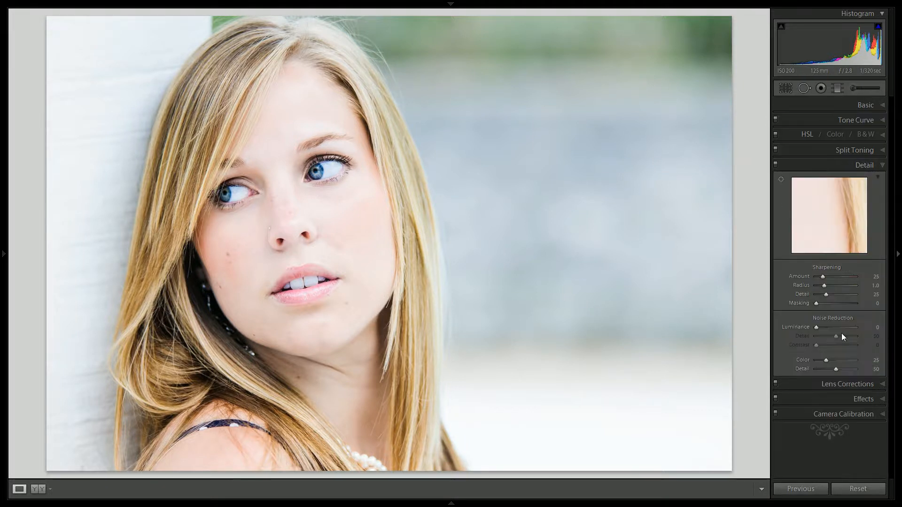
{"action": "left_click", "coordinate": [875, 276]}
{"action": "type", "text": "50"}
{"action": "left_click", "coordinate": [876, 303]}
{"action": "type", "text": "50"}
{"action": "key", "text": "Return"}
Darken the photo's edges with a post-crop vignette in Color Priority style, Amount -40 and Feather 80.
{"action": "left_click", "coordinate": [854, 399]}
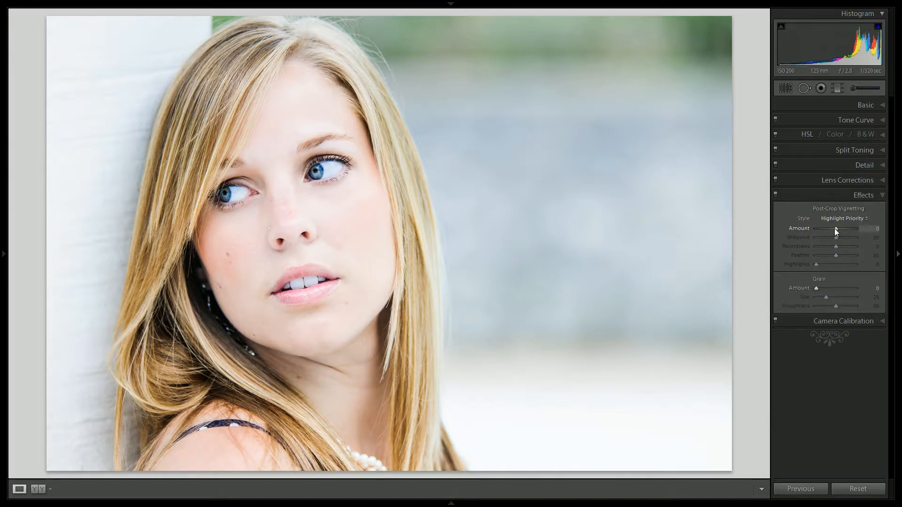
{"action": "left_click_drag", "start_coordinate": [834, 229], "coordinate": [830, 229]}
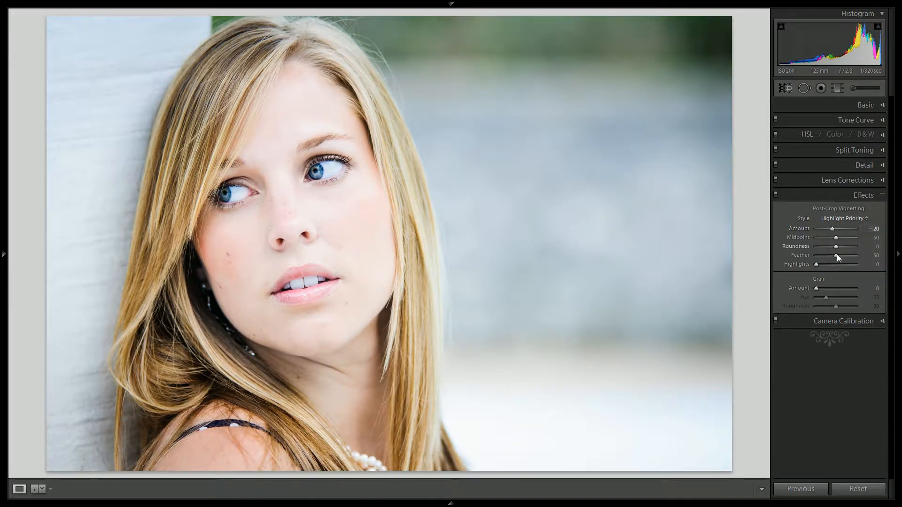
{"action": "left_click_drag", "start_coordinate": [838, 257], "coordinate": [848, 257]}
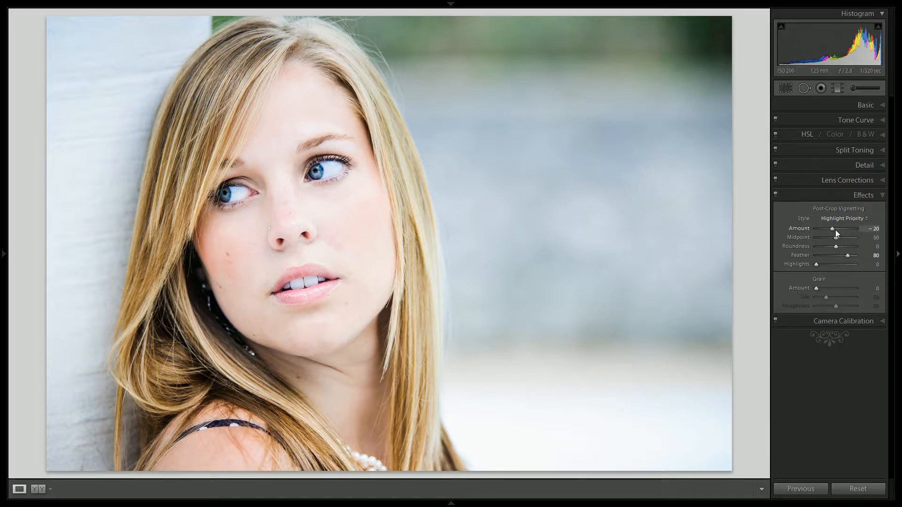
{"action": "left_click_drag", "start_coordinate": [832, 230], "coordinate": [828, 229]}
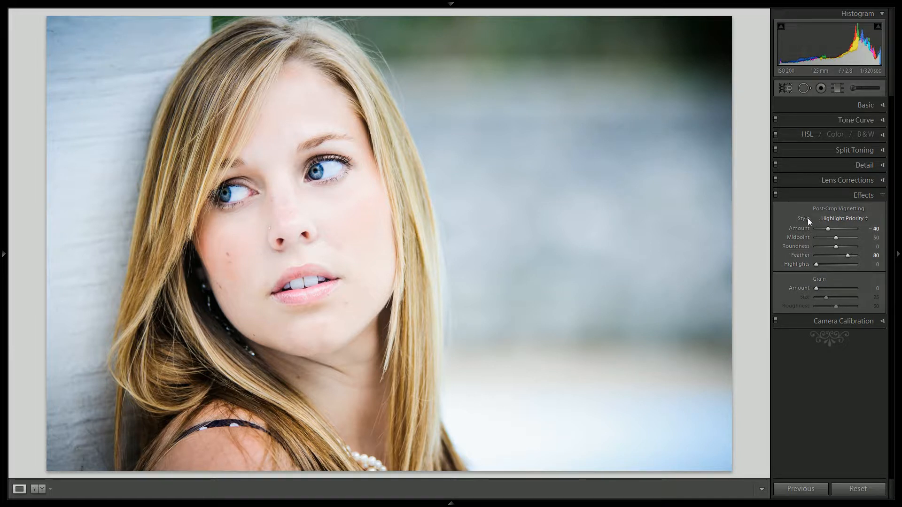
{"action": "left_click", "coordinate": [841, 219]}
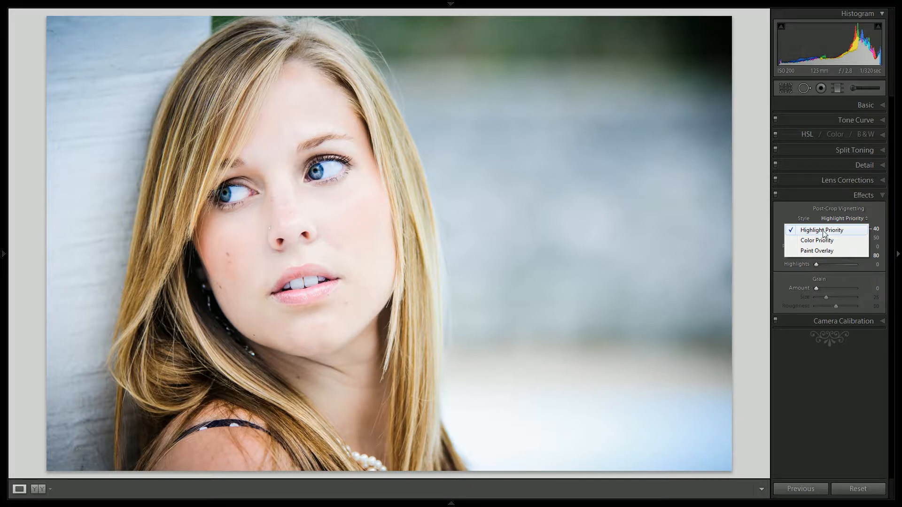
{"action": "left_click", "coordinate": [810, 241]}
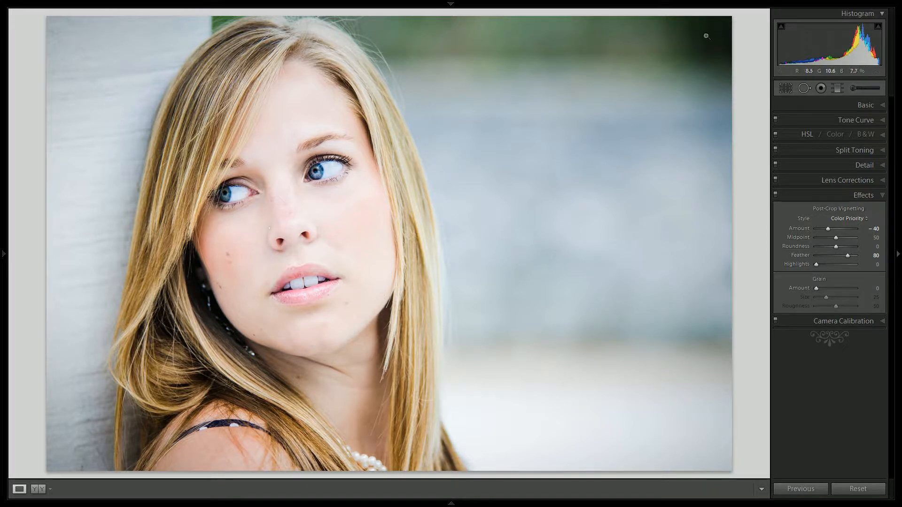
Set up an Adjustment Brush with Exposure 1.00, size 10, feather 100 and flow 60.
{"action": "left_click", "coordinate": [851, 88]}
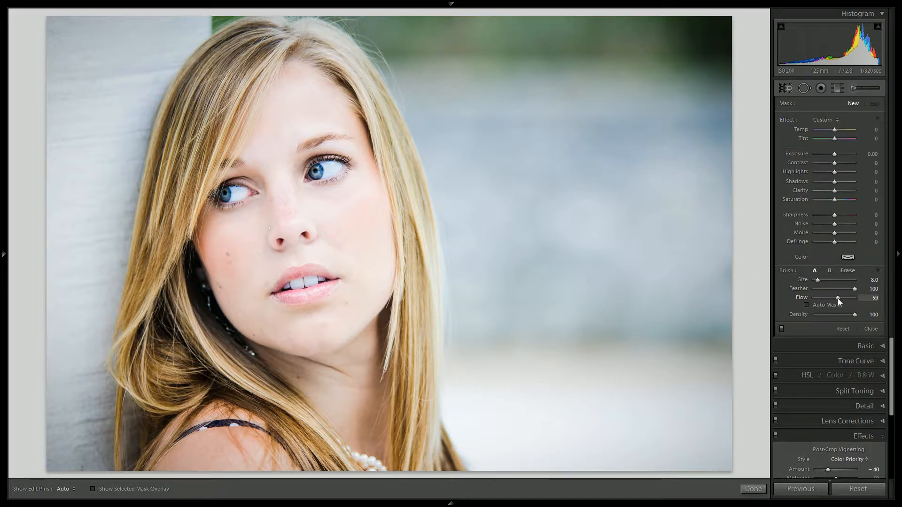
{"action": "left_click_drag", "start_coordinate": [839, 297], "coordinate": [838, 297]}
{"action": "left_click_drag", "start_coordinate": [835, 154], "coordinate": [841, 155]}
{"action": "scroll", "coordinate": [721, 93], "scroll_direction": "down", "scroll_amount": 3}
{"action": "scroll", "coordinate": [721, 71], "scroll_direction": "up", "scroll_amount": 5}
{"action": "scroll", "coordinate": [721, 35], "scroll_direction": "down", "scroll_amount": 4}
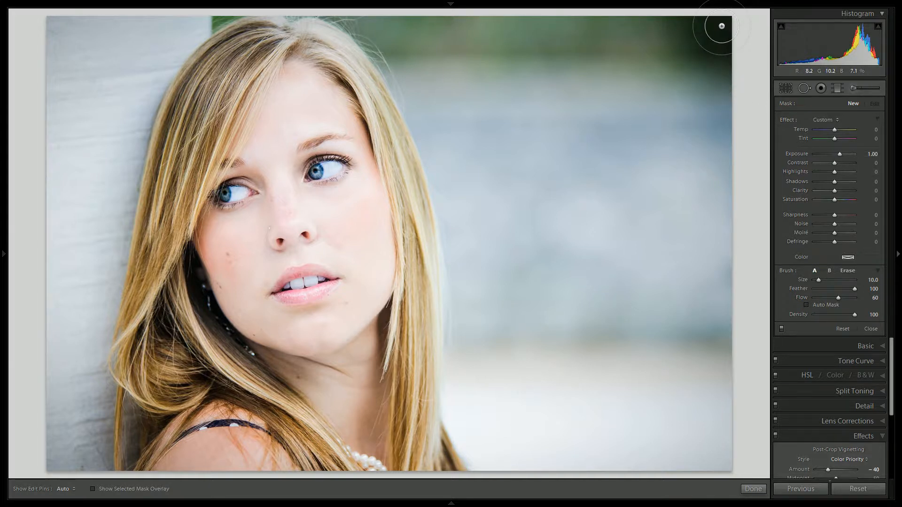
{"action": "scroll", "coordinate": [723, 21], "scroll_direction": "up", "scroll_amount": 4}
{"action": "key", "text": "h"}
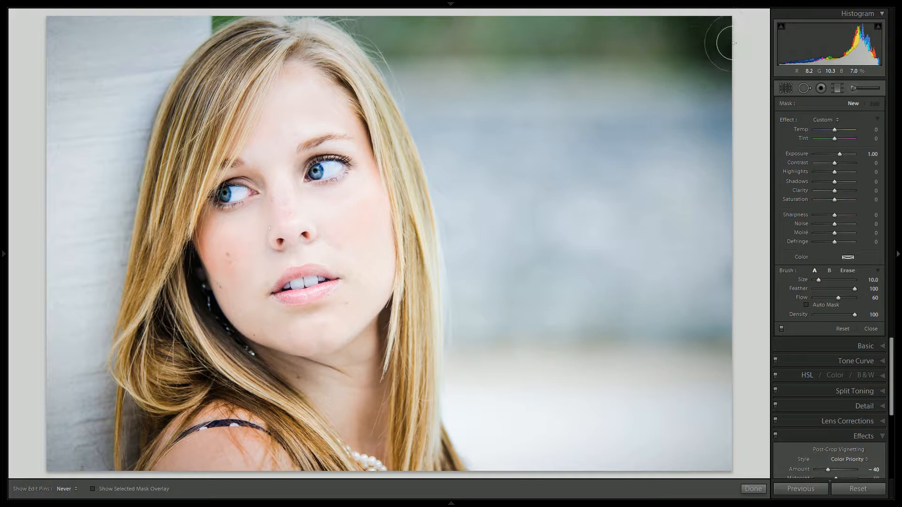
{"action": "key", "text": "h"}
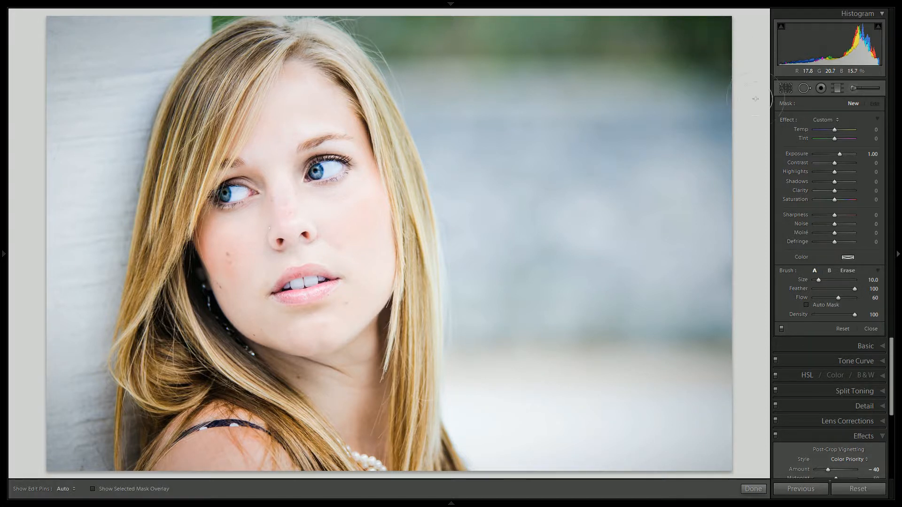
Paint the exposure brush over the dark upper-right corner of the photo to lighten it.
{"action": "left_click_drag", "start_coordinate": [723, 21], "coordinate": [719, 47]}
{"action": "key", "text": "h"}
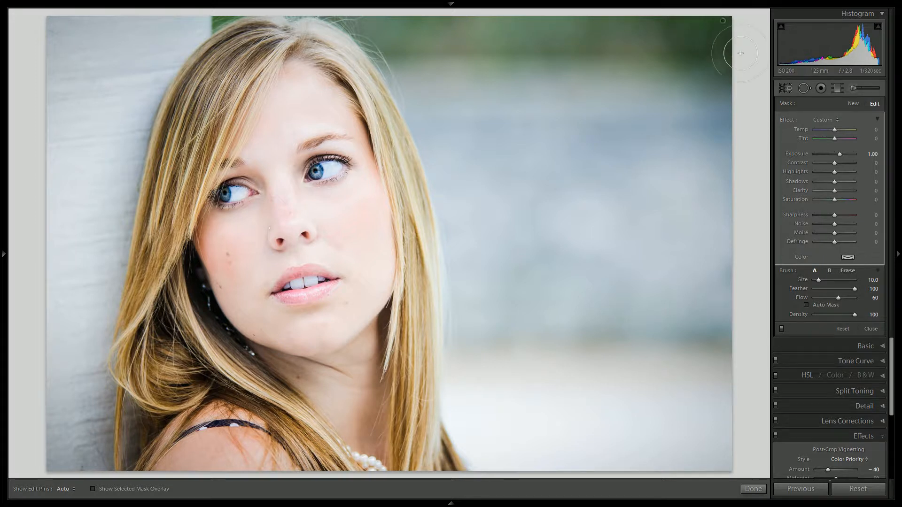
{"action": "key", "text": "h"}
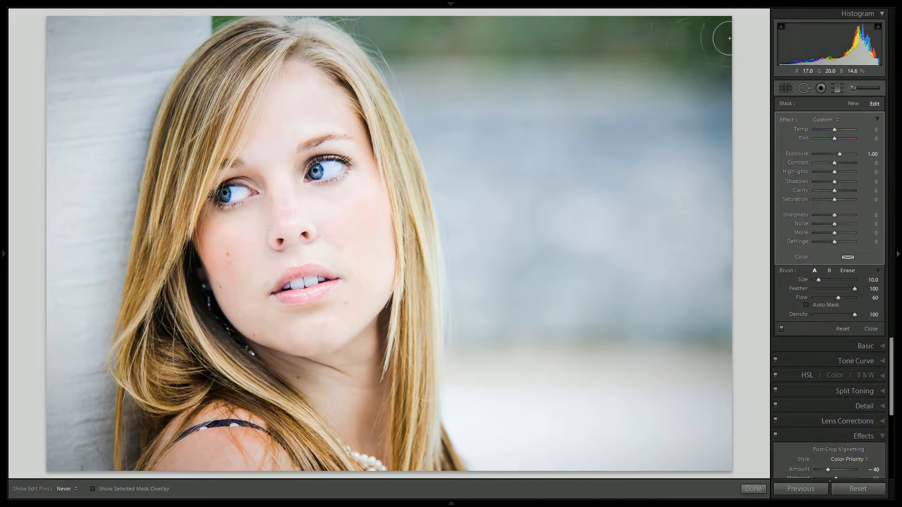
{"action": "key", "text": "h"}
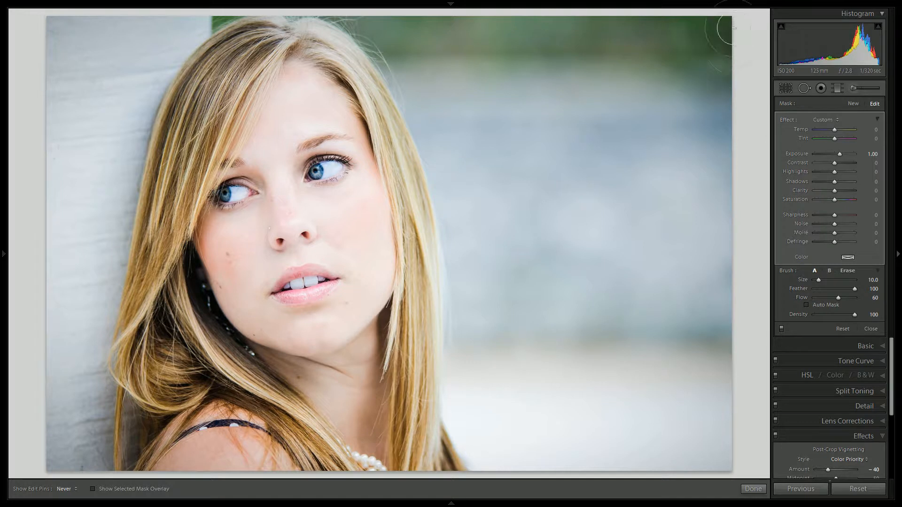
{"action": "key", "text": "h"}
Start a new brush mask with the effects reset, Sharpness 24, brush size 4 and flow 80.
{"action": "left_click", "coordinate": [853, 101]}
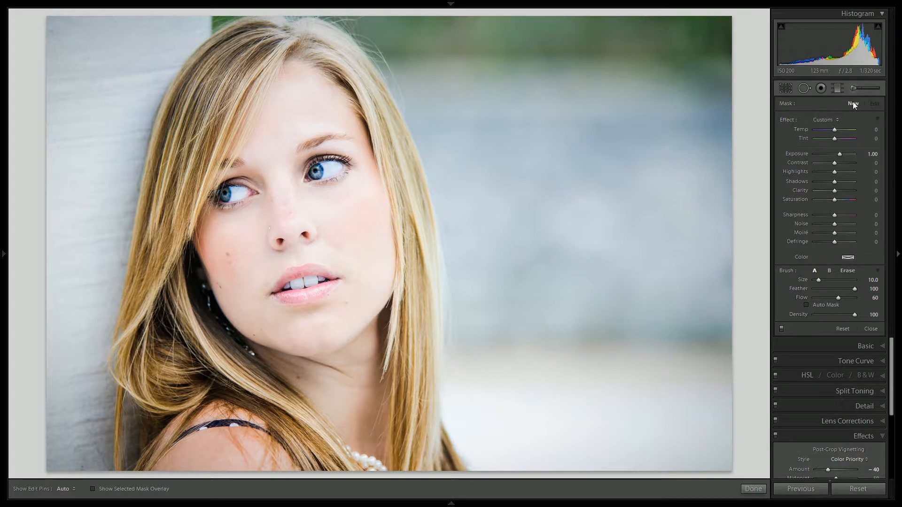
{"action": "double_click", "coordinate": [785, 117]}
{"action": "scroll", "coordinate": [359, 149], "scroll_direction": "down", "scroll_amount": 3}
{"action": "scroll", "coordinate": [322, 180], "scroll_direction": "down", "scroll_amount": 5}
{"action": "scroll", "coordinate": [321, 163], "scroll_direction": "up", "scroll_amount": 2}
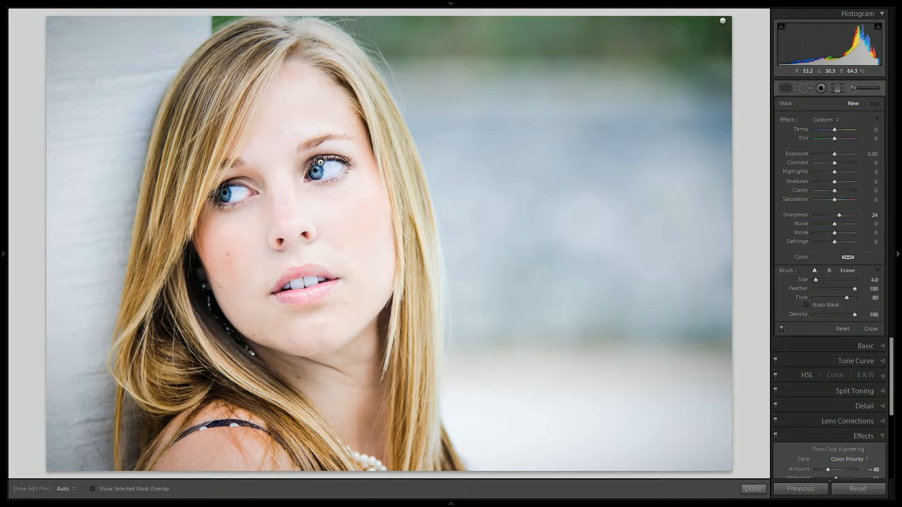
Brush the sharpening over the woman's eyes and eyebrows.
{"action": "key", "text": "h"}
{"action": "mouse_move", "coordinate": [345, 161]}
{"action": "left_mouse_down"}
{"action": "mouse_move", "coordinate": [313, 167]}
{"action": "mouse_move", "coordinate": [319, 174]}
{"action": "left_mouse_up"}
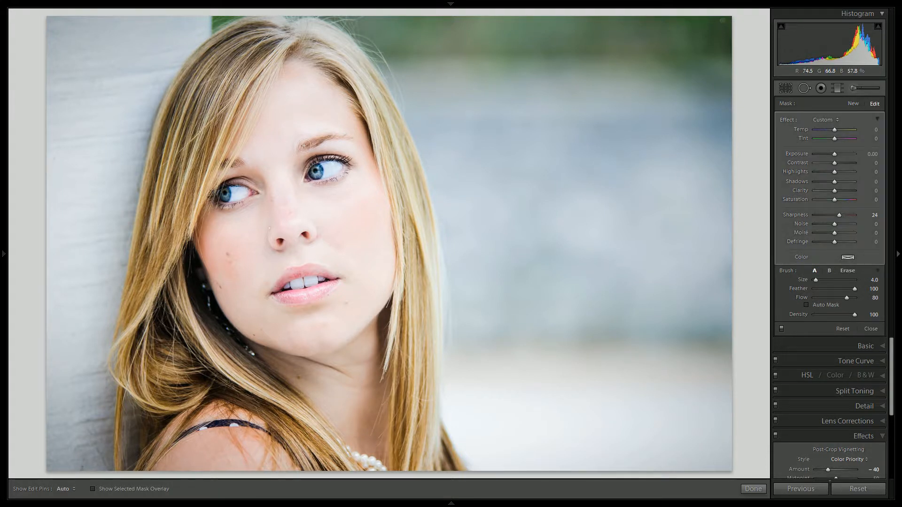
{"action": "key", "text": "h"}
{"action": "key", "text": "h"}
{"action": "key", "text": "h"}
{"action": "key", "text": "h"}
Start another brush mask with the effects reset, Clarity -50 and brush size 3.
{"action": "left_click", "coordinate": [853, 104]}
{"action": "double_click", "coordinate": [788, 121]}
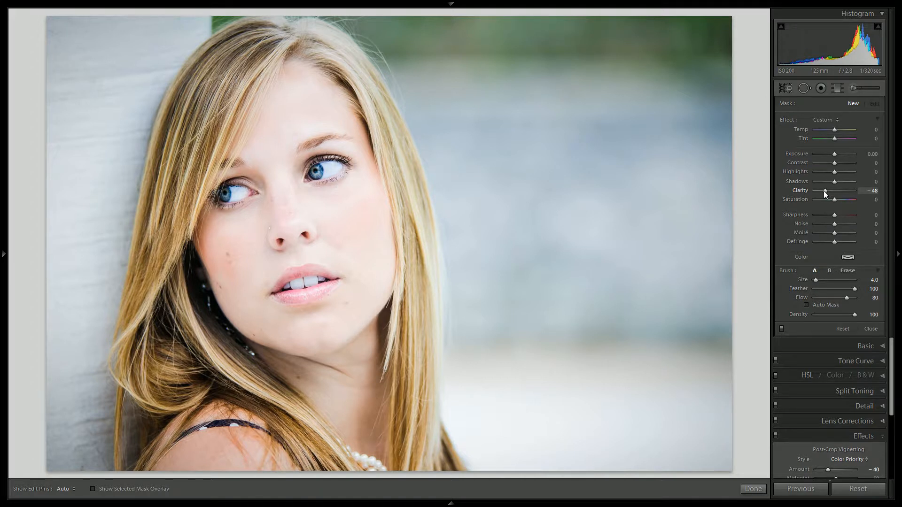
{"action": "left_click_drag", "start_coordinate": [824, 191], "coordinate": [824, 191]}
{"action": "scroll", "coordinate": [315, 271], "scroll_direction": "down", "scroll_amount": 1}
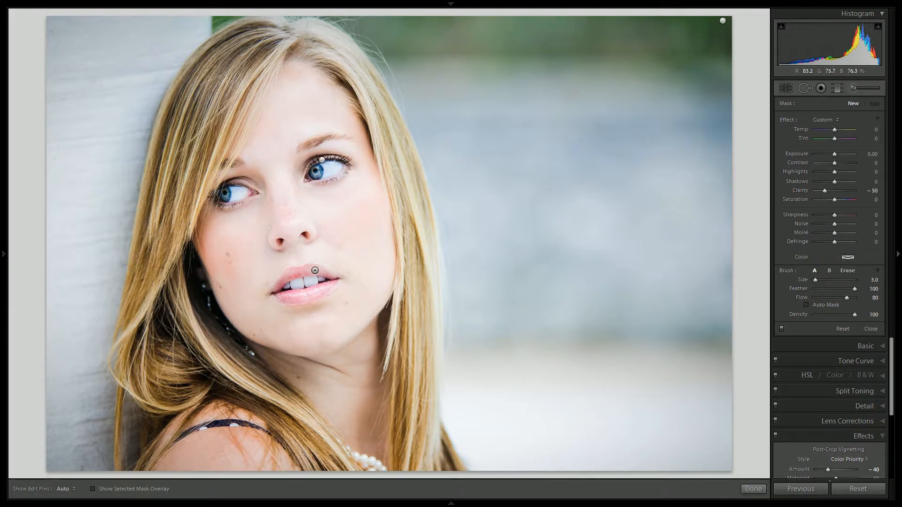
Brush the negative clarity over the upper and lower lips to soften them.
{"action": "key", "text": "h"}
{"action": "mouse_move", "coordinate": [287, 278]}
{"action": "left_mouse_down"}
{"action": "mouse_move", "coordinate": [277, 293]}
{"action": "mouse_move", "coordinate": [304, 296]}
{"action": "mouse_move", "coordinate": [329, 289]}
{"action": "mouse_move", "coordinate": [327, 275]}
{"action": "left_mouse_up"}
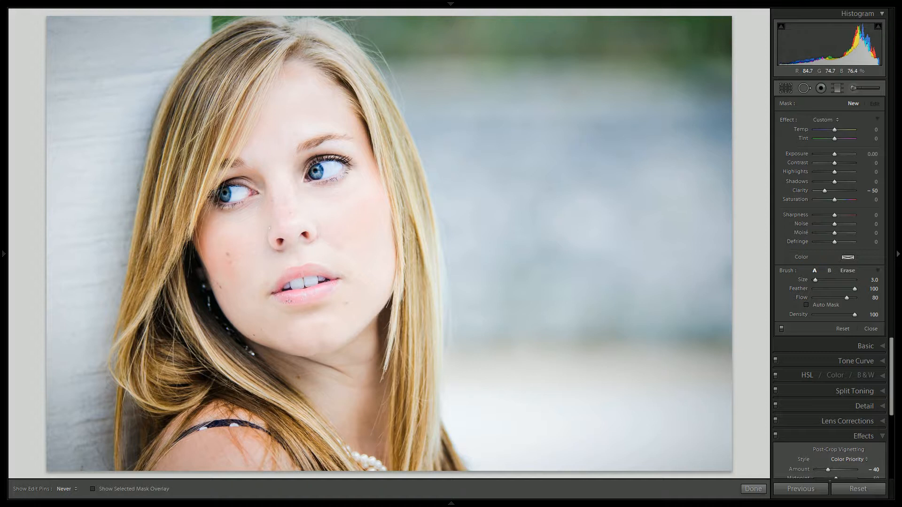
{"action": "left_click_drag", "start_coordinate": [279, 277], "coordinate": [301, 276]}
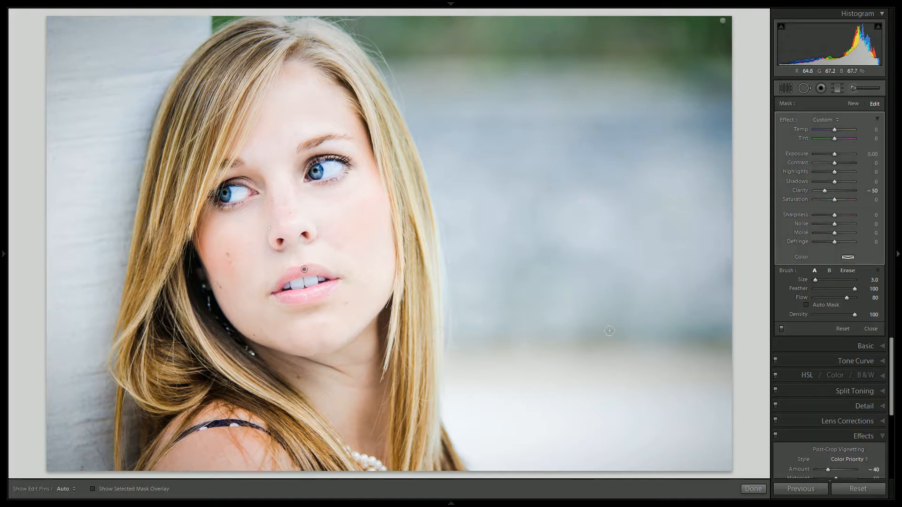
Start a further brush mask with the effects reset, Clarity 20, Saturation 20 and brush size 2.
{"action": "left_click", "coordinate": [853, 104]}
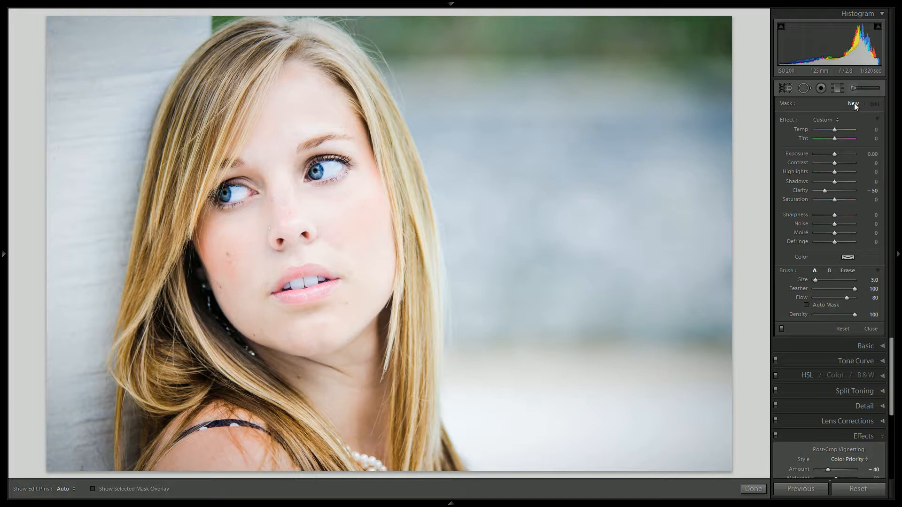
{"action": "double_click", "coordinate": [788, 119]}
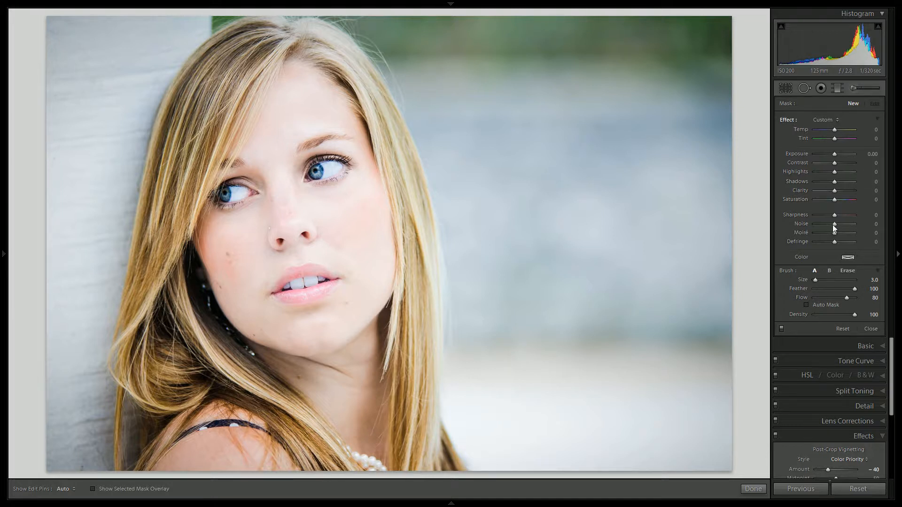
{"action": "left_click", "coordinate": [835, 200]}
{"action": "left_click_drag", "start_coordinate": [837, 202], "coordinate": [835, 191]}
{"action": "scroll", "coordinate": [314, 169], "scroll_direction": "down", "scroll_amount": 1}
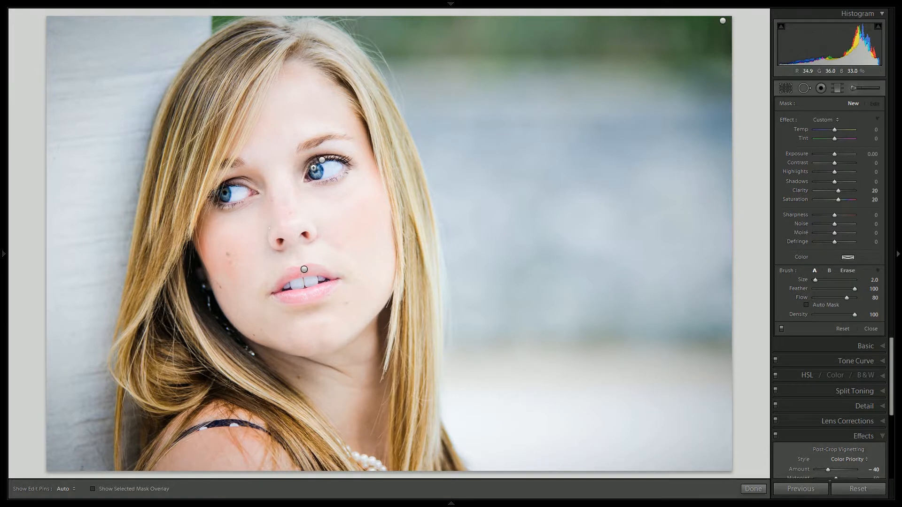
Paint the clarity and saturation brush over the irises of both eyes.
{"action": "left_click", "coordinate": [299, 171]}
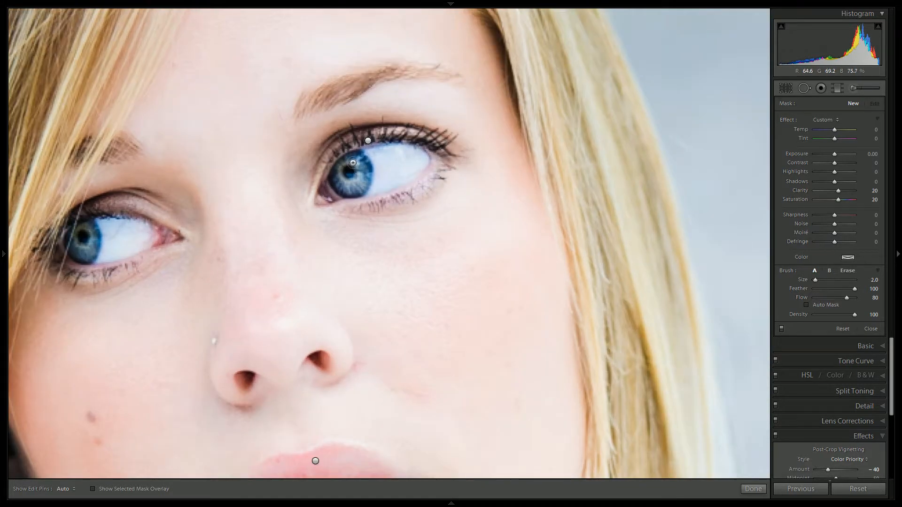
{"action": "key", "text": "h"}
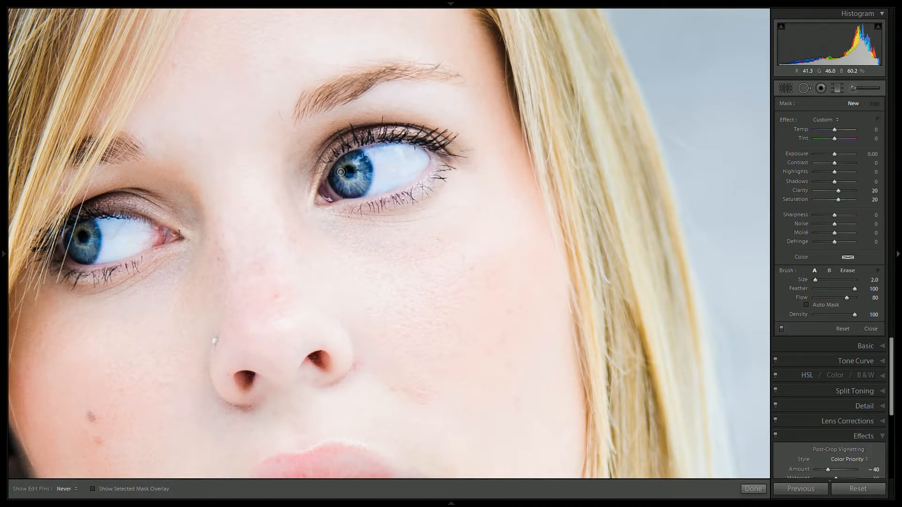
{"action": "key", "text": "h"}
{"action": "key", "text": "h"}
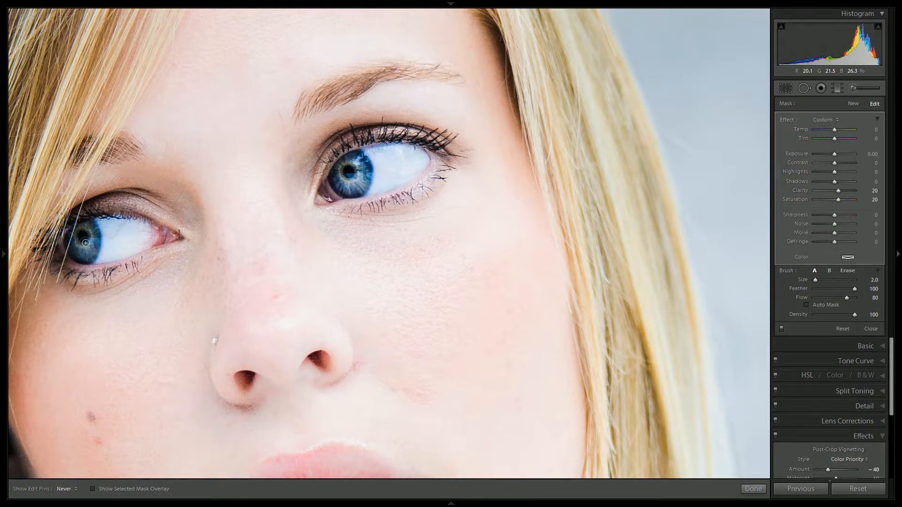
{"action": "key", "text": "h"}
{"action": "key", "text": "z"}
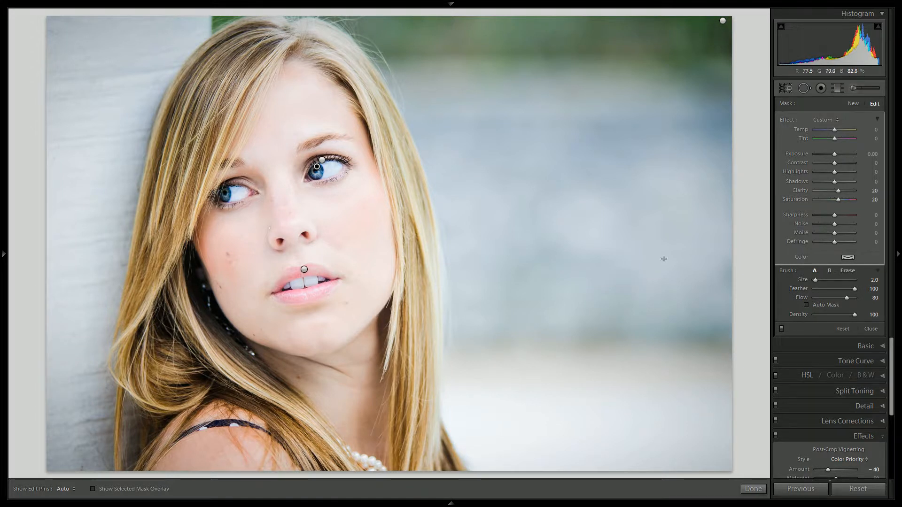
Finish the brush adjustments and heal the small spots on the cheek and along the jaw with Spot Removal at size 31.
{"action": "left_click", "coordinate": [753, 489]}
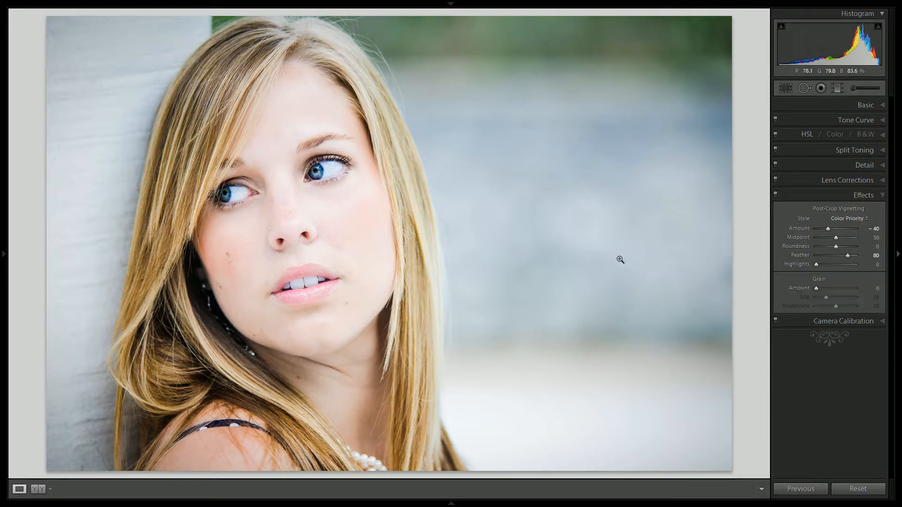
{"action": "left_click", "coordinate": [804, 87]}
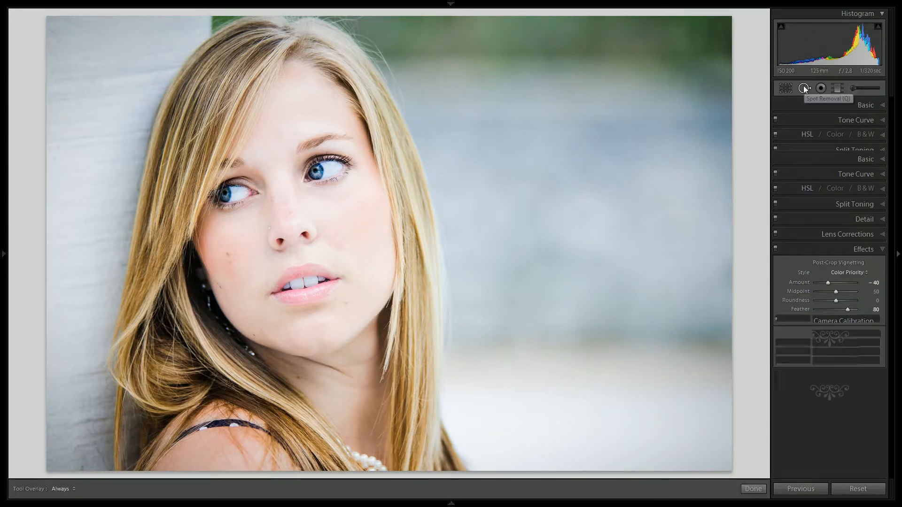
{"action": "left_click", "coordinate": [227, 311]}
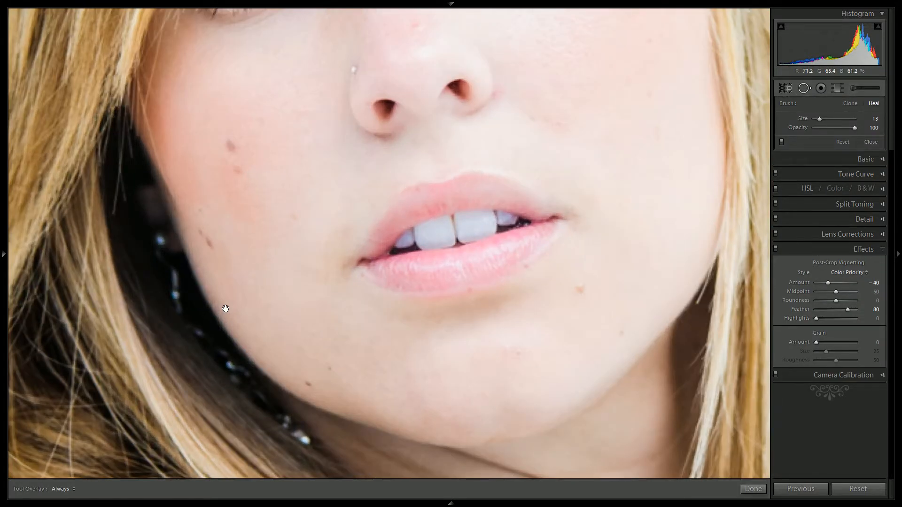
{"action": "left_click", "coordinate": [209, 241]}
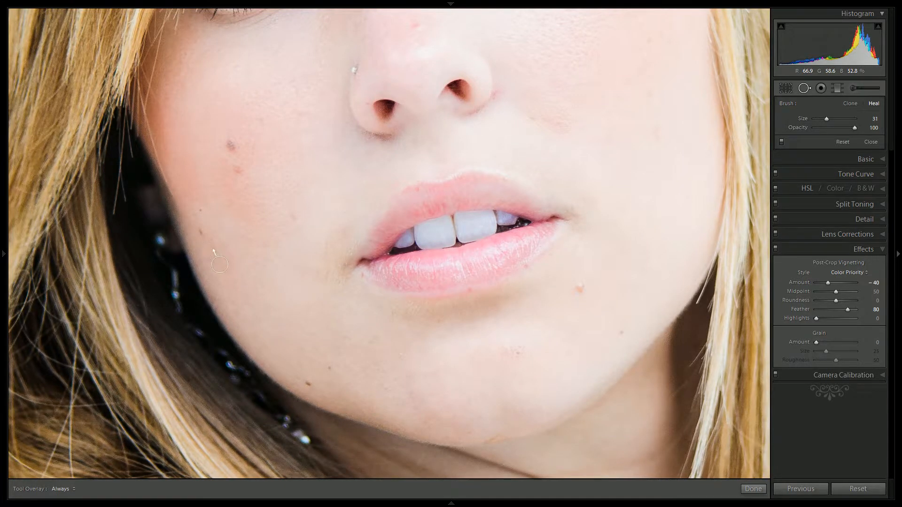
{"action": "left_click", "coordinate": [200, 231]}
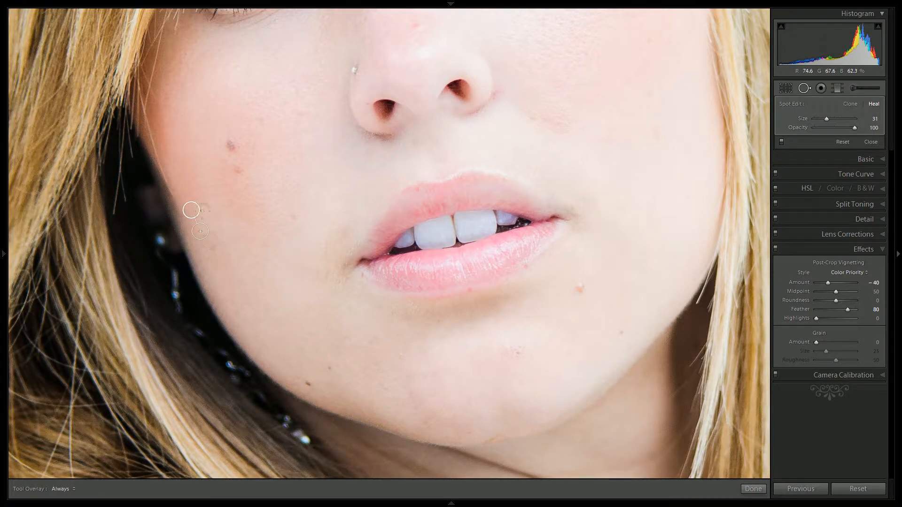
{"action": "left_click", "coordinate": [202, 211]}
{"action": "left_click", "coordinate": [239, 197]}
{"action": "left_click", "coordinate": [294, 215]}
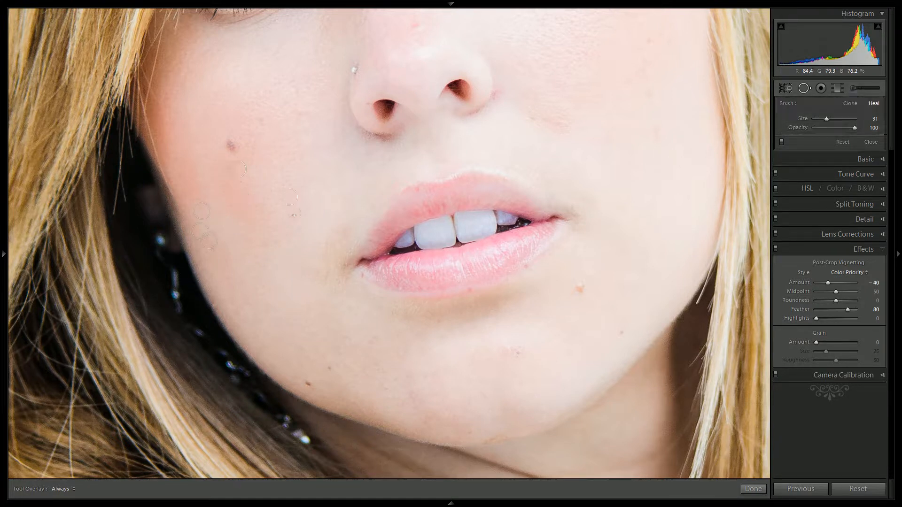
Heal the larger mole on the cheek with a bigger spot and the two dark spots on the lower jawline with smaller ones.
{"action": "scroll", "coordinate": [230, 145], "scroll_direction": "up", "scroll_amount": 3}
{"action": "left_click", "coordinate": [231, 144]}
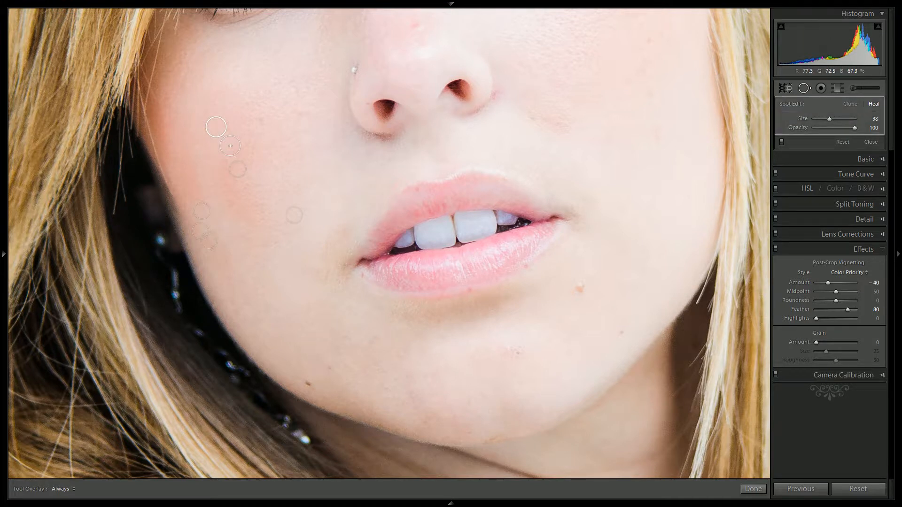
{"action": "scroll", "coordinate": [309, 384], "scroll_direction": "down", "scroll_amount": 4}
{"action": "left_click", "coordinate": [309, 384]}
{"action": "left_click", "coordinate": [329, 368]}
Heal the blemish on the skin below the corner of the mouth, plus the small jaw spot at size 24.
{"action": "scroll", "coordinate": [579, 282], "scroll_direction": "up", "scroll_amount": 3}
{"action": "left_click", "coordinate": [579, 289]}
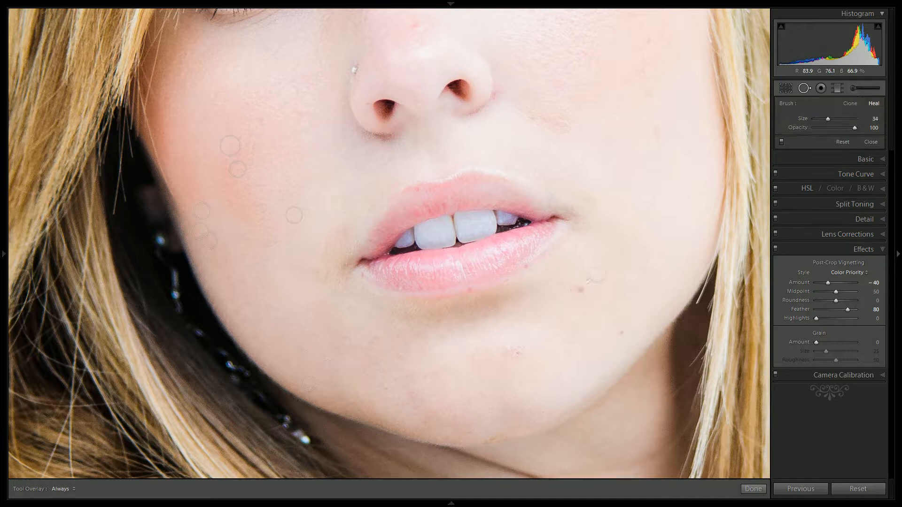
{"action": "scroll", "coordinate": [619, 335], "scroll_direction": "down", "scroll_amount": 3}
{"action": "left_click", "coordinate": [621, 331]}
Heal the tiny specks around the edges of the lips with a size 13 spot.
{"action": "scroll", "coordinate": [465, 290], "scroll_direction": "down", "scroll_amount": 3}
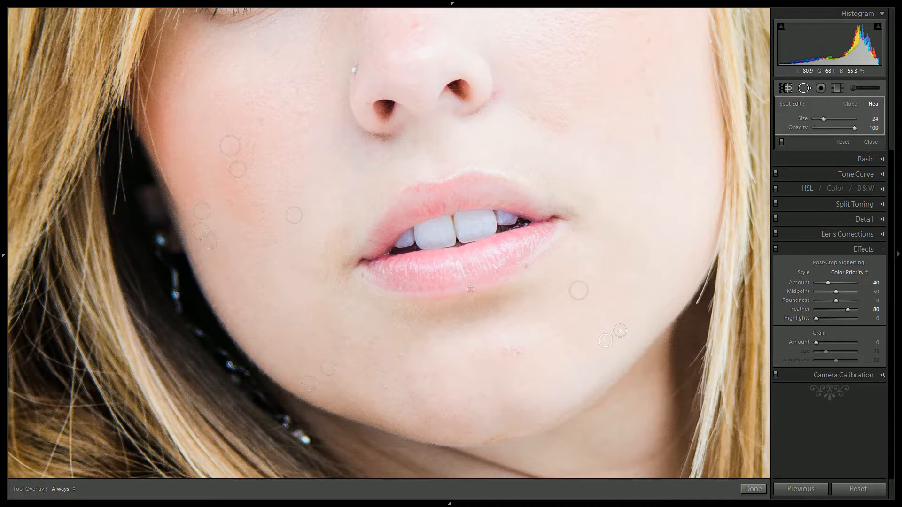
{"action": "left_click", "coordinate": [463, 291]}
{"action": "left_click", "coordinate": [362, 278]}
{"action": "left_click", "coordinate": [367, 282]}
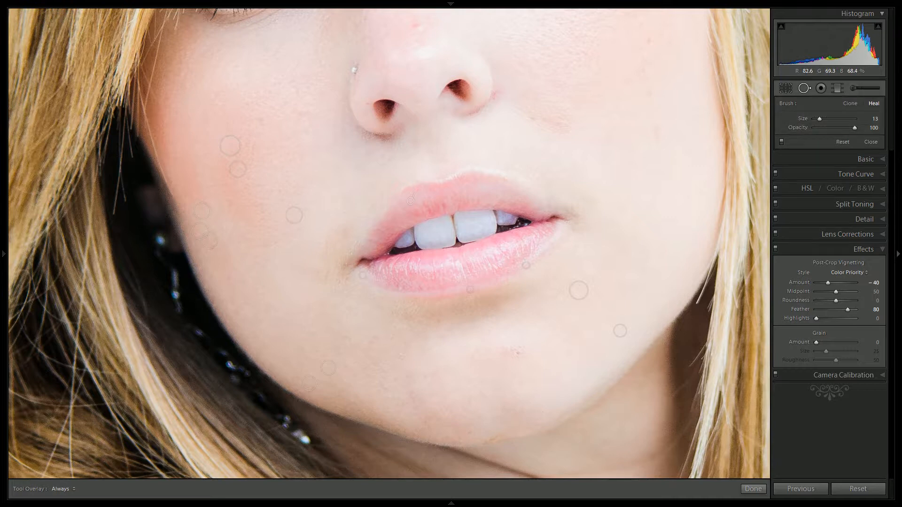
Heal the blemish on the nose and the red patches on the cheek using spot sizes 31 and 41.
{"action": "scroll", "coordinate": [411, 202], "scroll_direction": "up", "scroll_amount": 5}
{"action": "scroll", "coordinate": [371, 188], "scroll_direction": "up", "scroll_amount": 5}
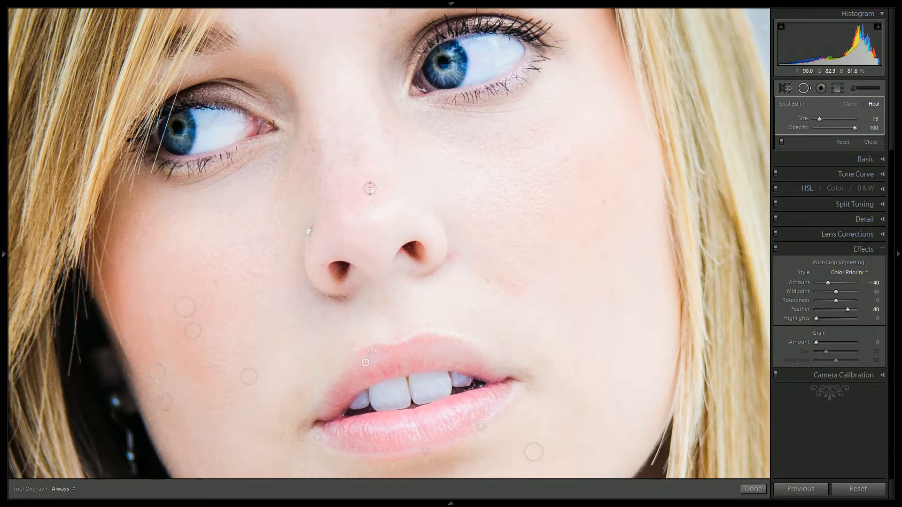
{"action": "left_click", "coordinate": [371, 188]}
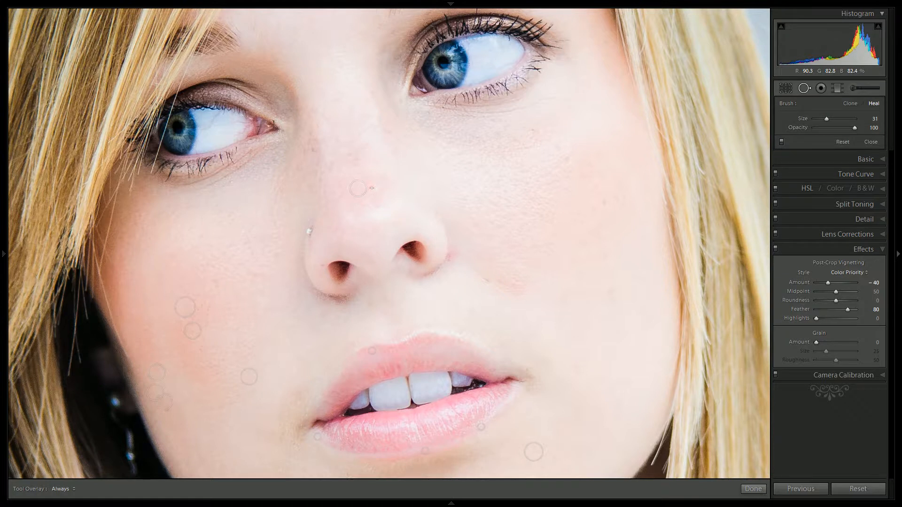
{"action": "left_click", "coordinate": [507, 273]}
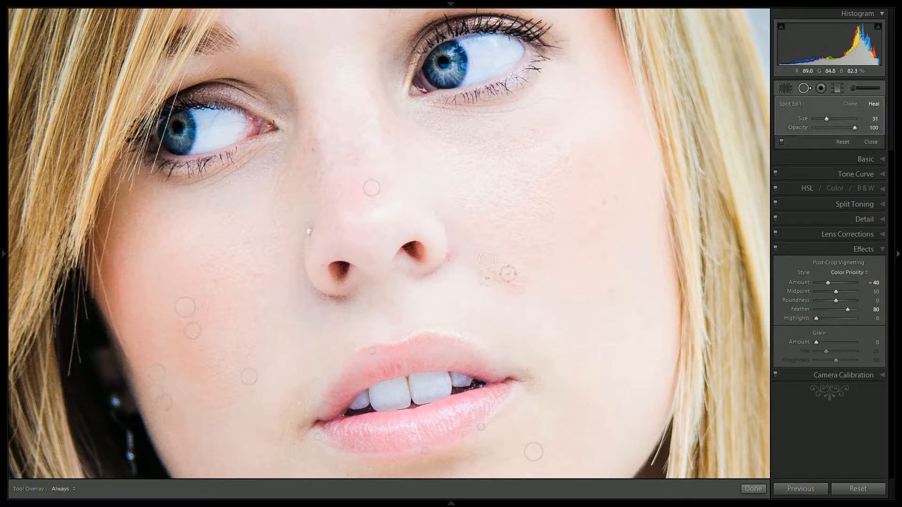
{"action": "scroll", "coordinate": [508, 279], "scroll_direction": "up", "scroll_amount": 3}
{"action": "left_click", "coordinate": [513, 285]}
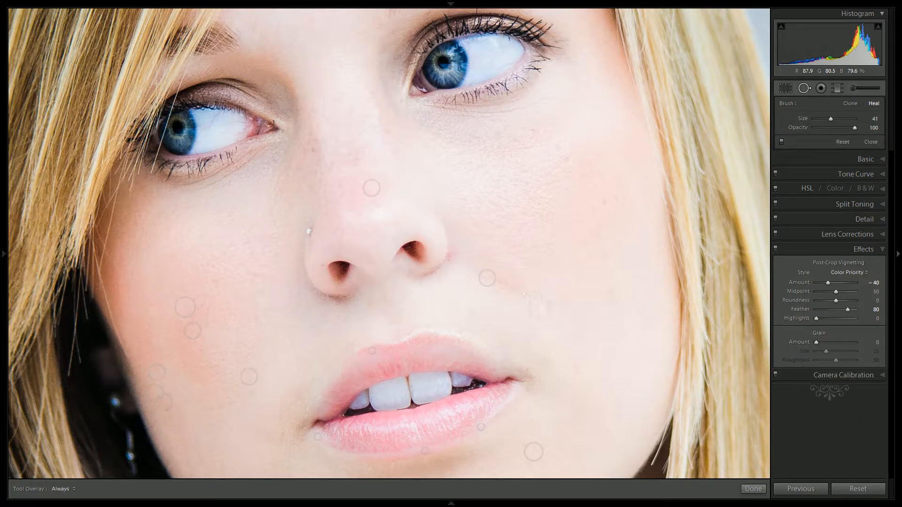
{"action": "scroll", "coordinate": [615, 201], "scroll_direction": "down", "scroll_amount": 3}
{"action": "left_click", "coordinate": [615, 202]}
Heal the forehead blemishes, using size 24 above the eyebrow and size 17 near the hair.
{"action": "left_click_drag", "start_coordinate": [386, 144], "coordinate": [405, 292]}
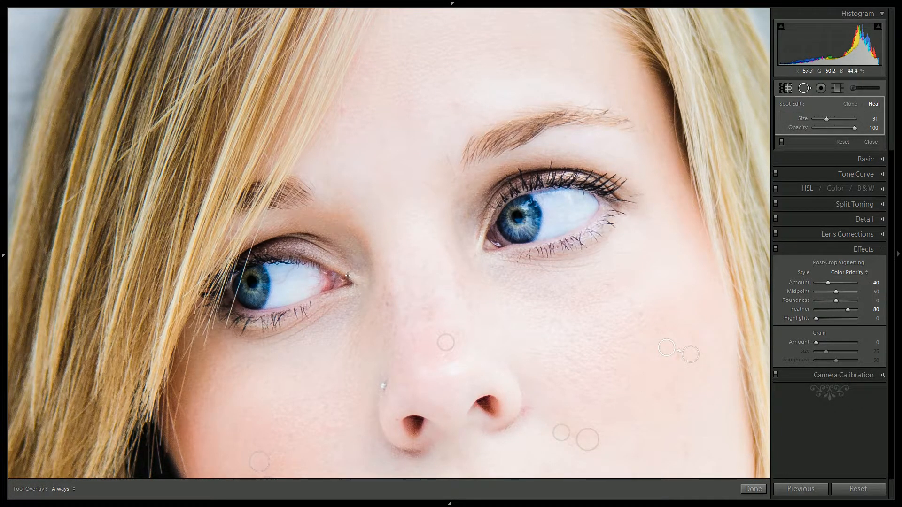
{"action": "scroll", "coordinate": [344, 272], "scroll_direction": "down", "scroll_amount": 5}
{"action": "left_click_drag", "start_coordinate": [444, 173], "coordinate": [413, 299]}
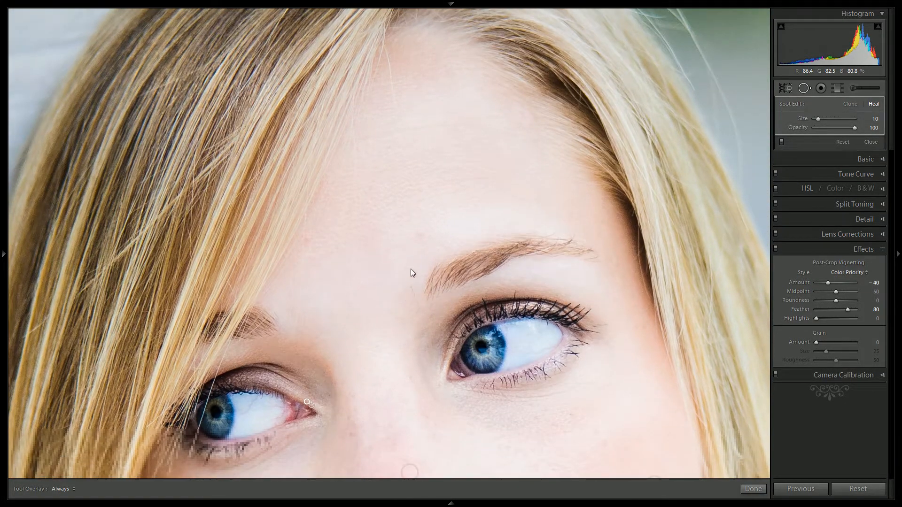
{"action": "left_click", "coordinate": [422, 236]}
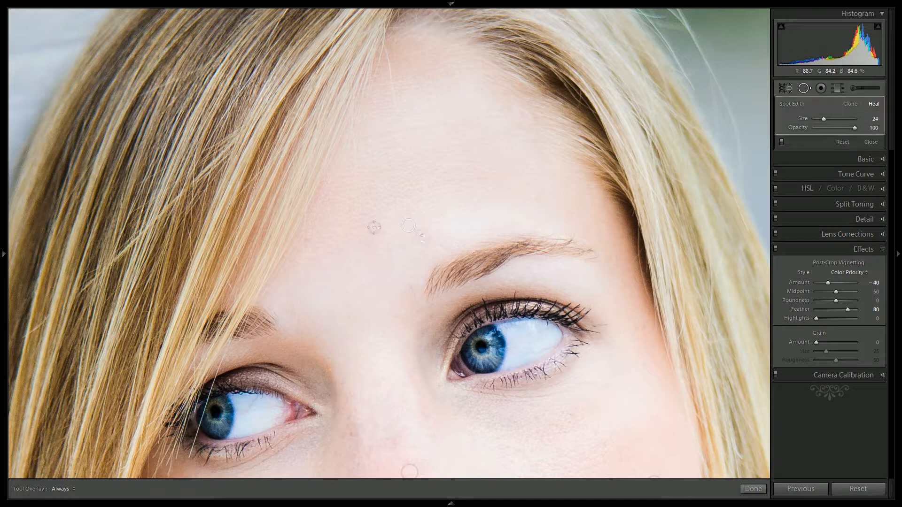
{"action": "left_click", "coordinate": [306, 240]}
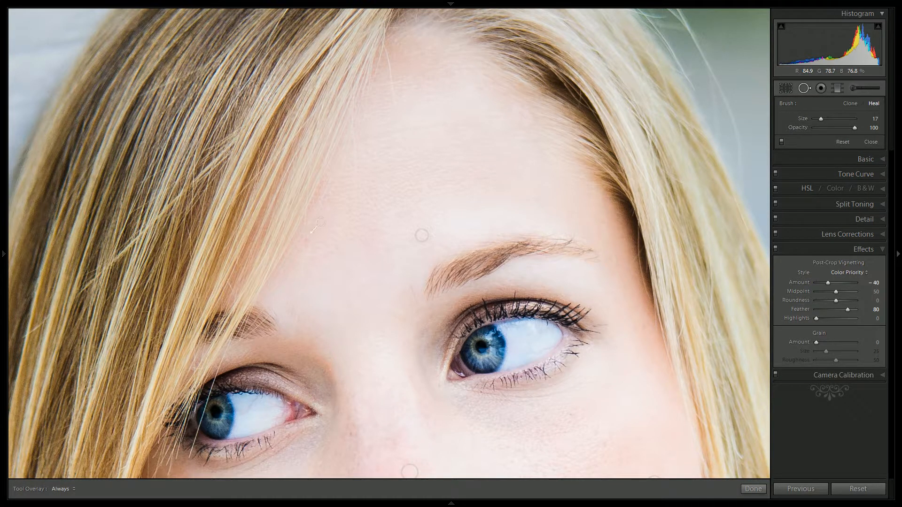
Heal the remaining blemish in the middle of the chin with a size 31 spot.
{"action": "left_click_drag", "start_coordinate": [405, 315], "coordinate": [362, 105]}
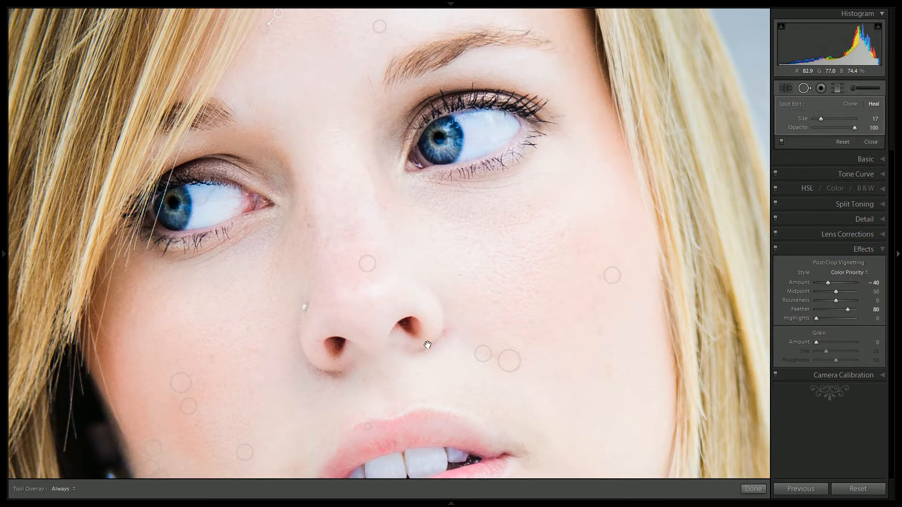
{"action": "left_click_drag", "start_coordinate": [426, 353], "coordinate": [419, 177]}
{"action": "left_click_drag", "start_coordinate": [415, 374], "coordinate": [423, 284]}
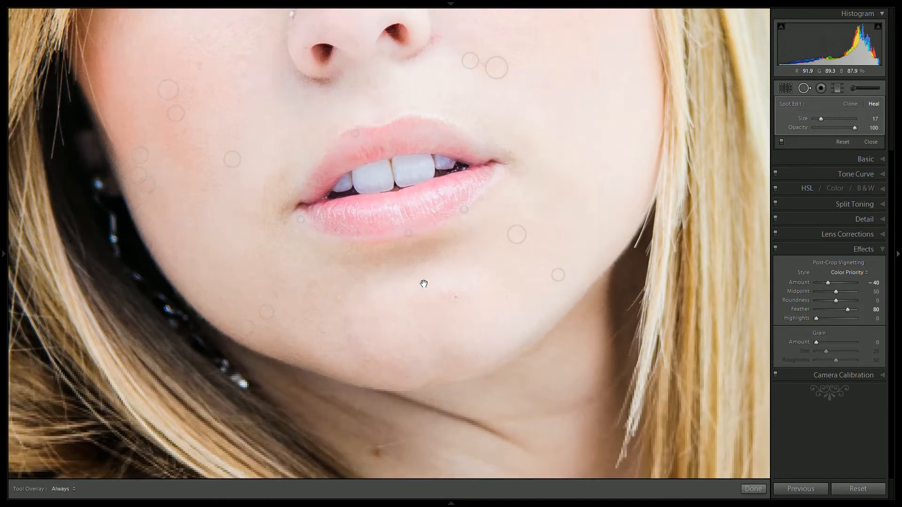
{"action": "left_click", "coordinate": [457, 298]}
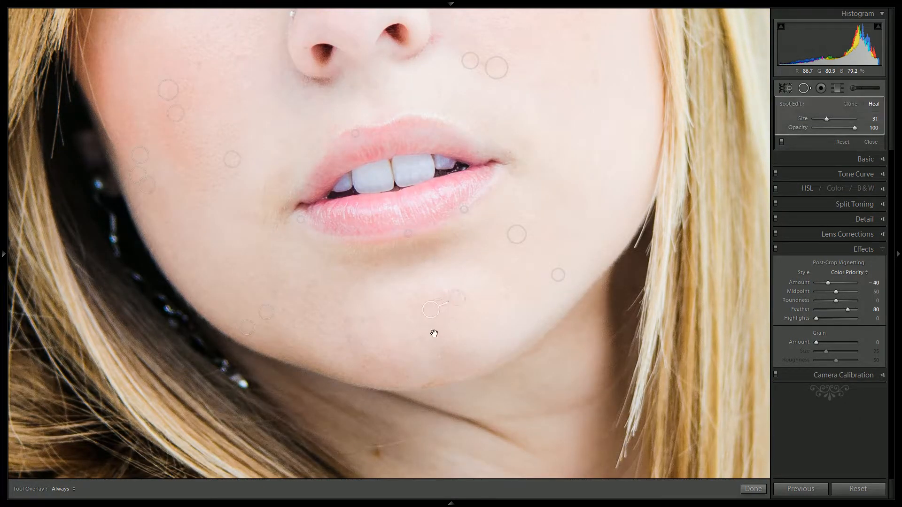
Heal the mole on the neck with a size 41 spot and finish the spot removal.
{"action": "left_click_drag", "start_coordinate": [414, 425], "coordinate": [387, 234]}
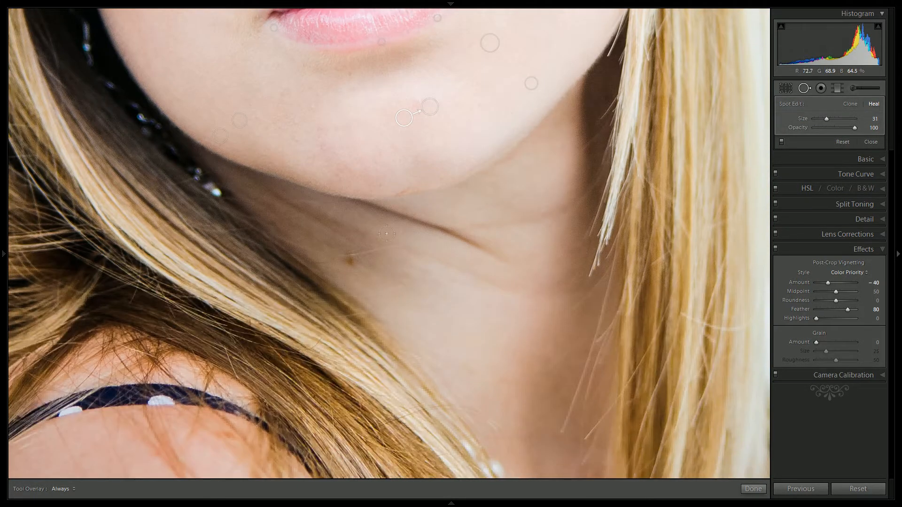
{"action": "scroll", "coordinate": [348, 265], "scroll_direction": "up", "scroll_amount": 3}
{"action": "left_click", "coordinate": [348, 266]}
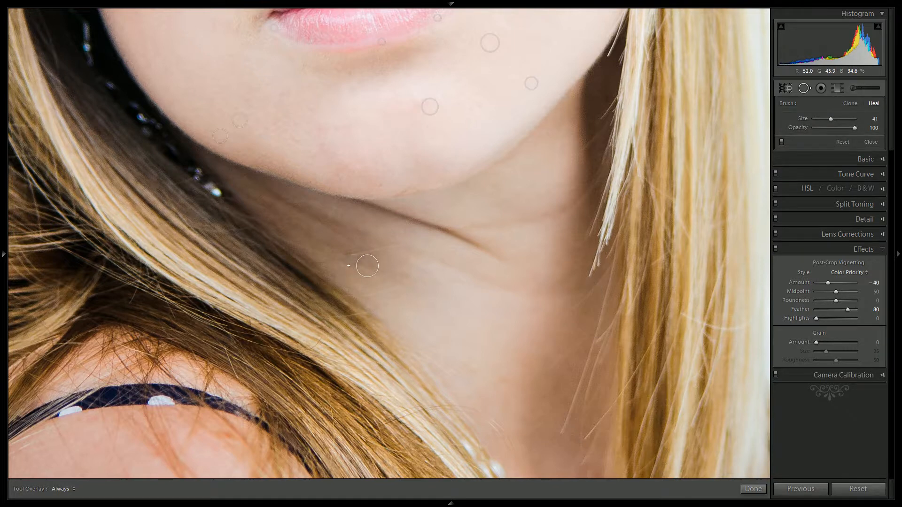
{"action": "left_click_drag", "start_coordinate": [531, 342], "coordinate": [528, 188]}
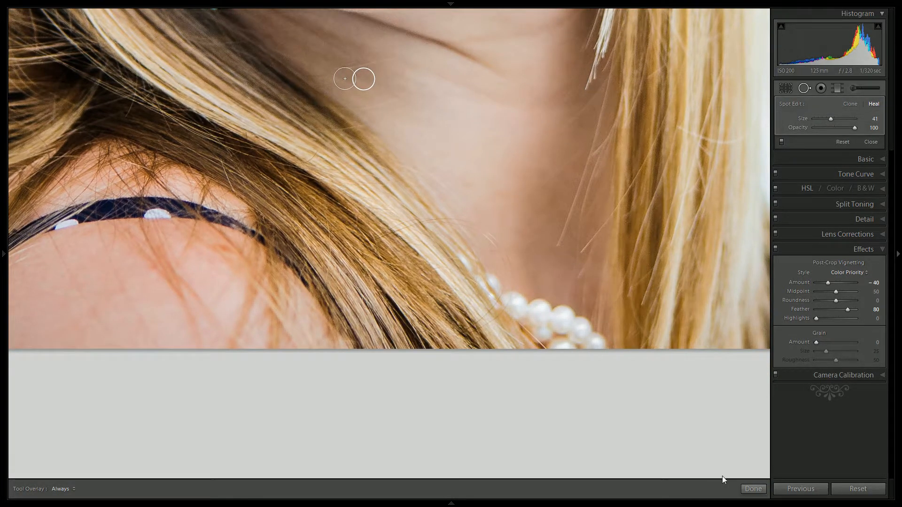
{"action": "left_click", "coordinate": [753, 489]}
Show the whole portrait and compare the edited version with its original before state.
{"action": "left_click", "coordinate": [427, 213]}
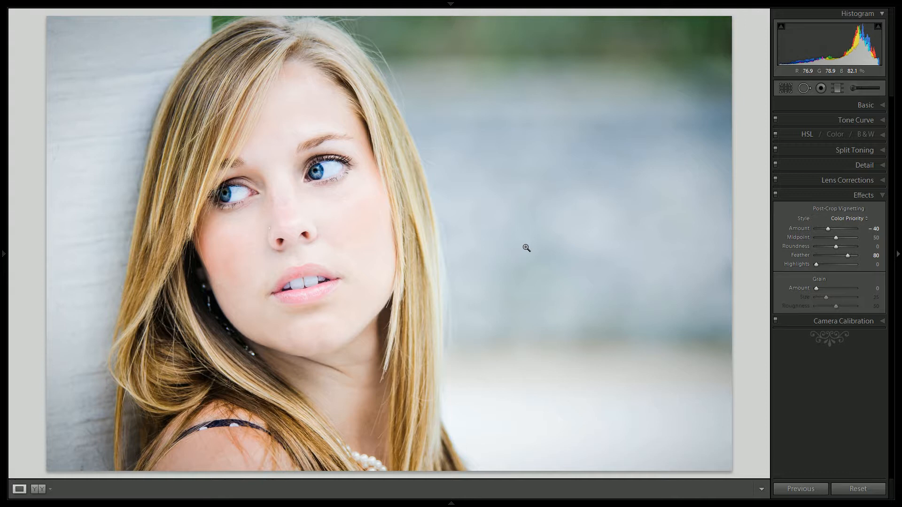
{"action": "key", "text": "backslash"}
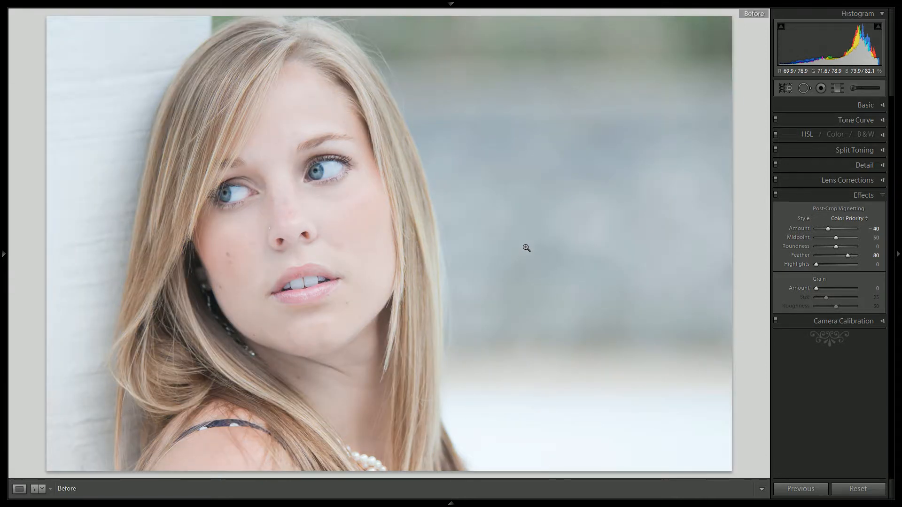
{"action": "key", "text": "backslash"}
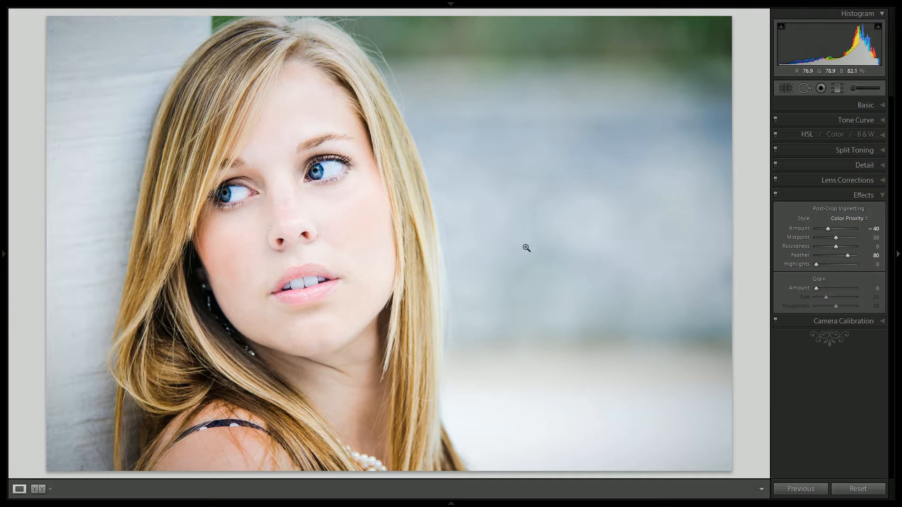
Shape a matte RGB point curve by adding a midtone point, raising the black point and lowering the midtone point to 60.8 / 52.5 %.
{"action": "left_click", "coordinate": [850, 120]}
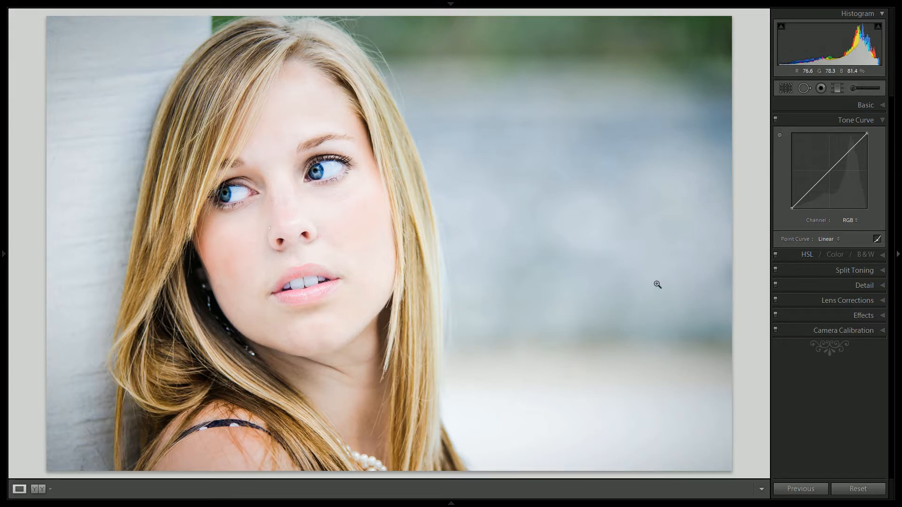
{"action": "left_click", "coordinate": [836, 165]}
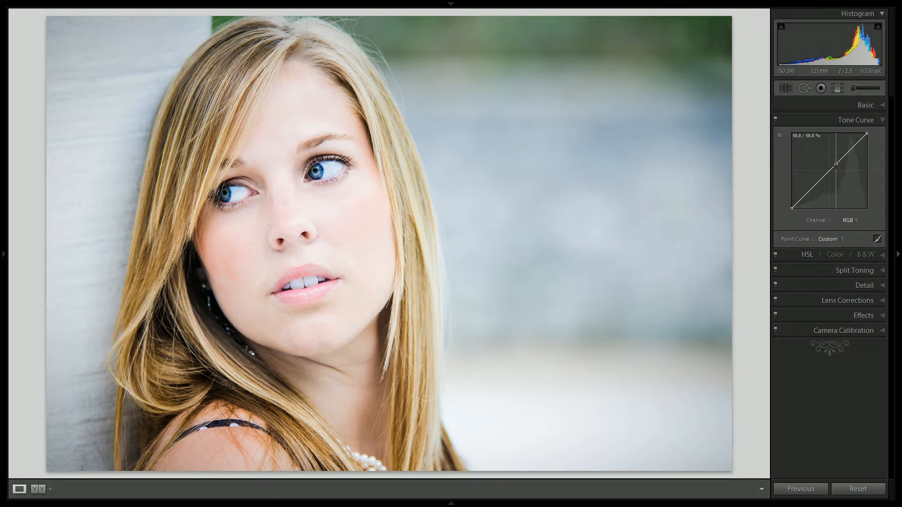
{"action": "left_click_drag", "start_coordinate": [792, 209], "coordinate": [791, 203]}
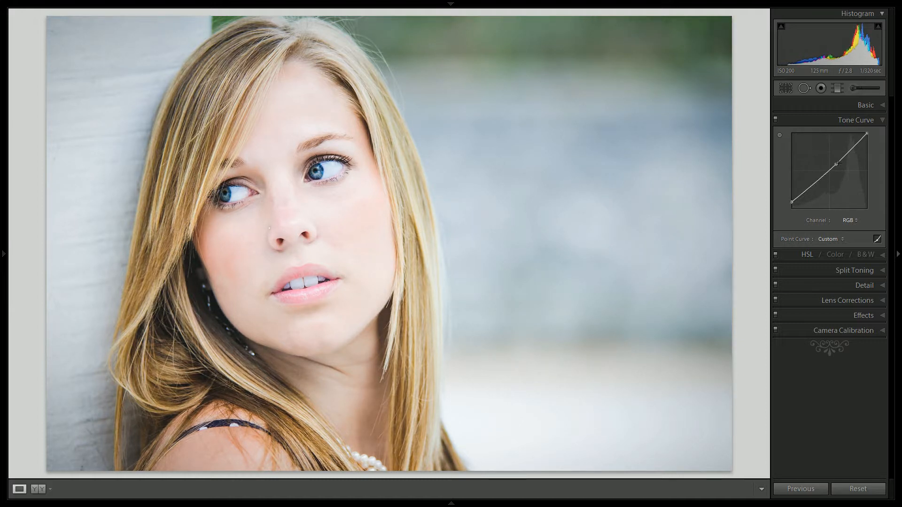
{"action": "left_click_drag", "start_coordinate": [837, 164], "coordinate": [838, 169]}
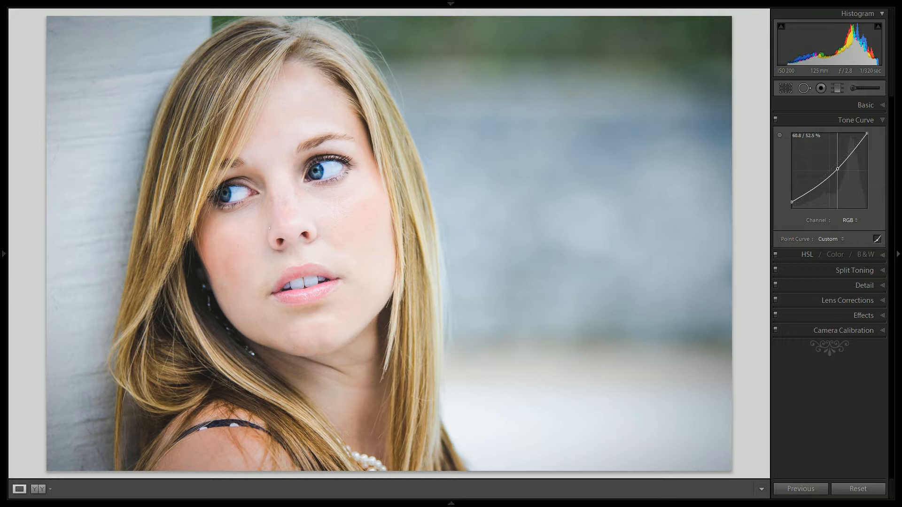
{"action": "left_click_drag", "start_coordinate": [837, 169], "coordinate": [837, 169]}
Set the portrait's Vibrance to -30 in the Basic adjustments.
{"action": "left_click", "coordinate": [862, 107]}
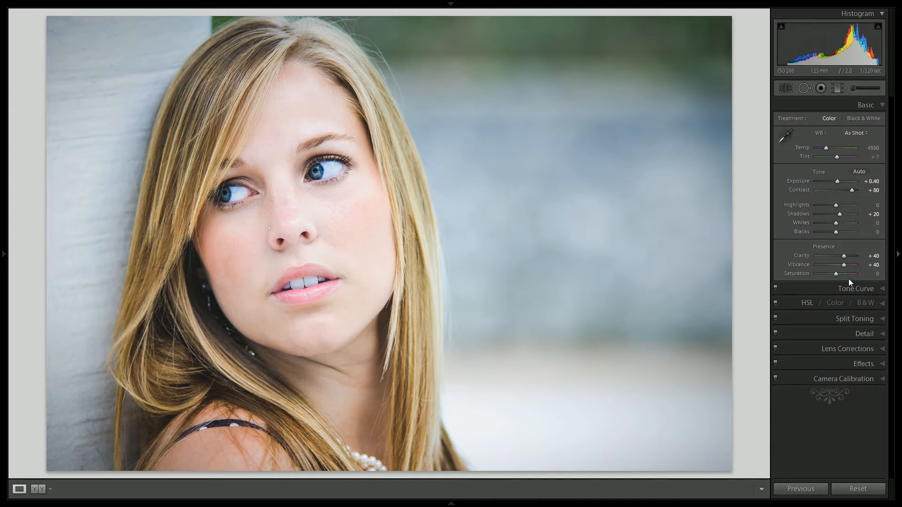
{"action": "double_click", "coordinate": [805, 264]}
{"action": "key", "text": "Down"}
{"action": "key", "text": "Down"}
{"action": "key", "text": "Down"}
{"action": "key", "text": "Down"}
{"action": "key", "text": "Down"}
{"action": "key", "text": "Down"}
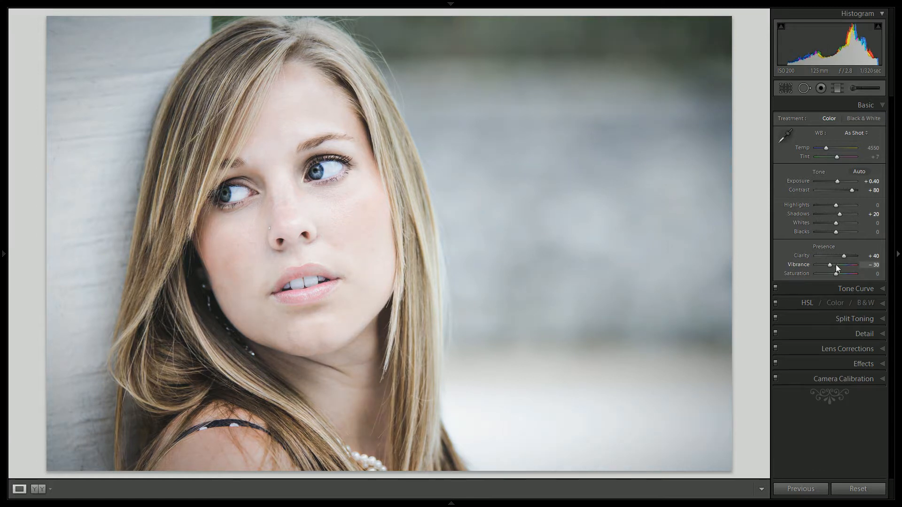
Set the portrait's Saturation to +30 and compare the result with the original before state.
{"action": "key", "text": "Up"}
{"action": "key", "text": "Up"}
{"action": "key", "text": "Up"}
{"action": "key", "text": "Up"}
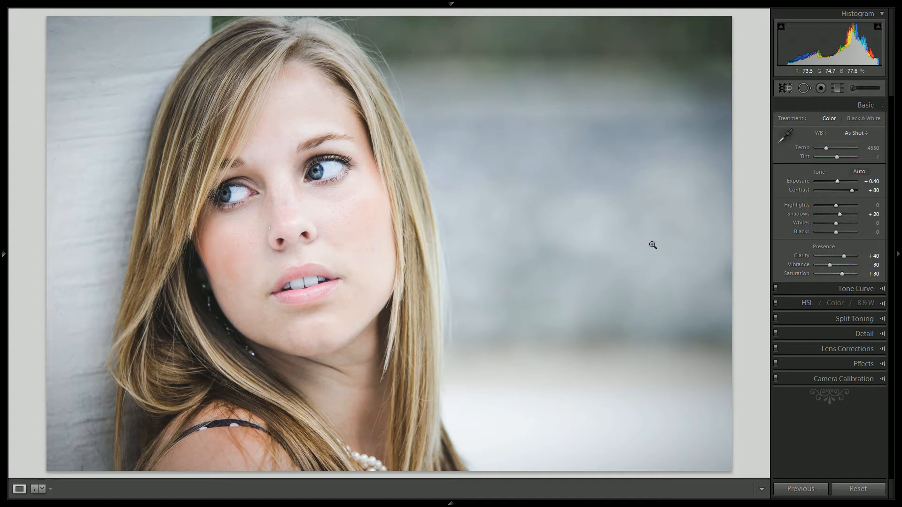
{"action": "key", "text": "backslash"}
{"action": "key", "text": "backslash"}
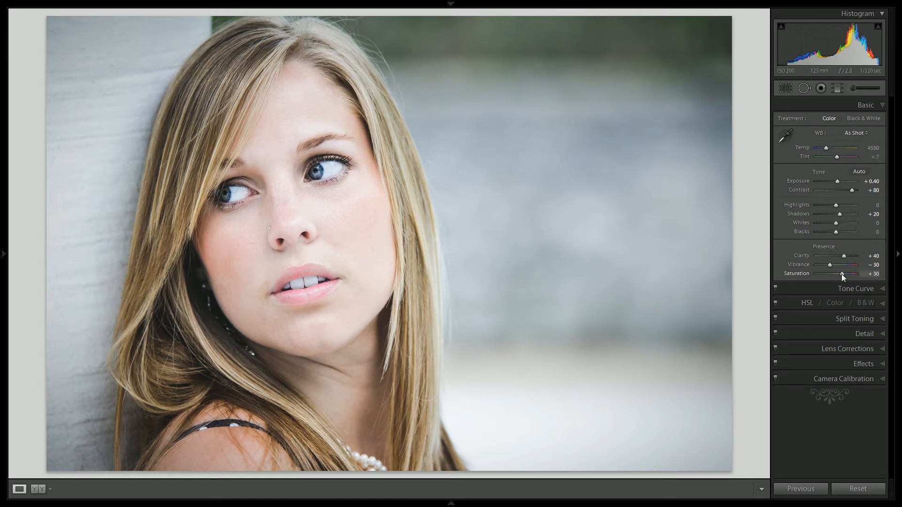
Remove all color from the portrait by setting its global Saturation to -100.
{"action": "left_click_drag", "start_coordinate": [841, 275], "coordinate": [802, 277]}
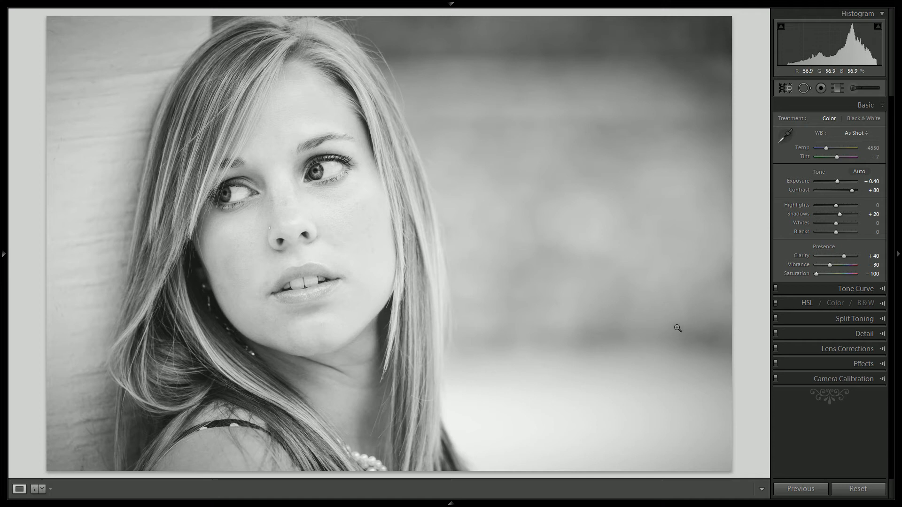
Tint the highlights a subtle warm sepia with Split Toning, using the preset swatch with Hue 37 and Saturation reduced to 8.
{"action": "left_click", "coordinate": [852, 322]}
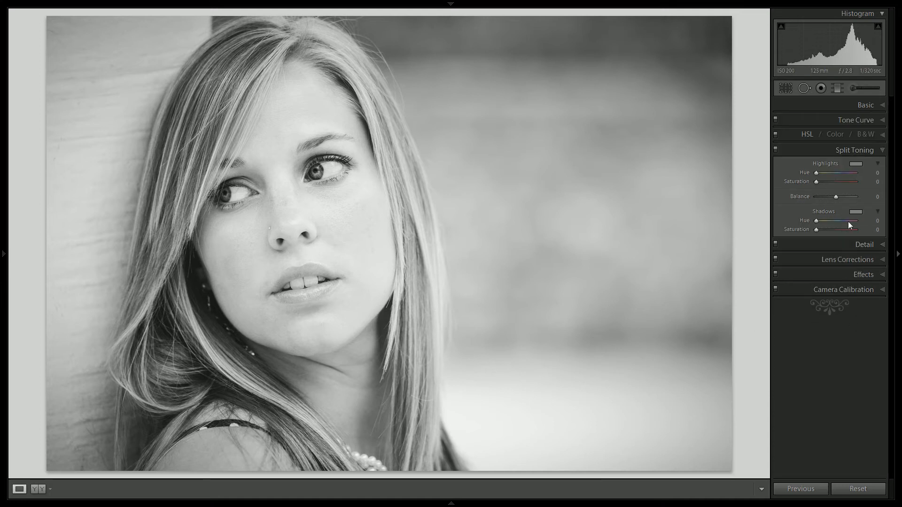
{"action": "left_click", "coordinate": [856, 164]}
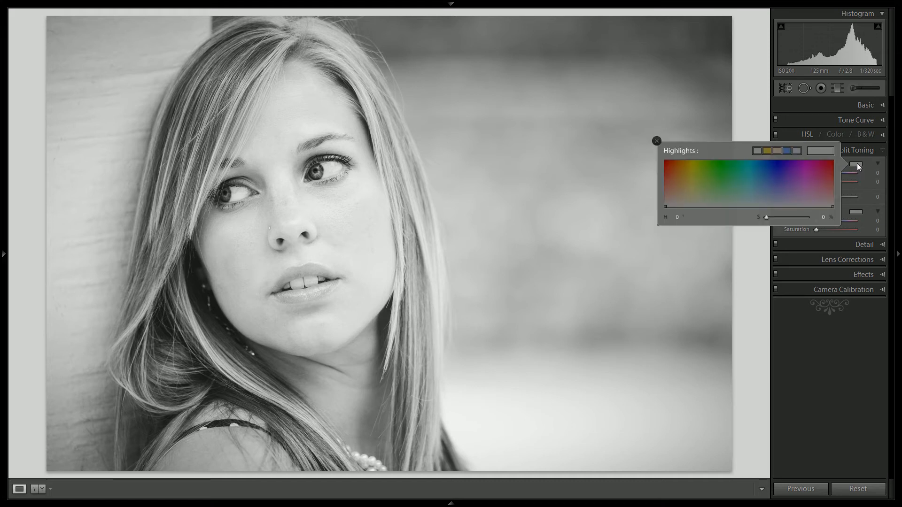
{"action": "left_click", "coordinate": [778, 151]}
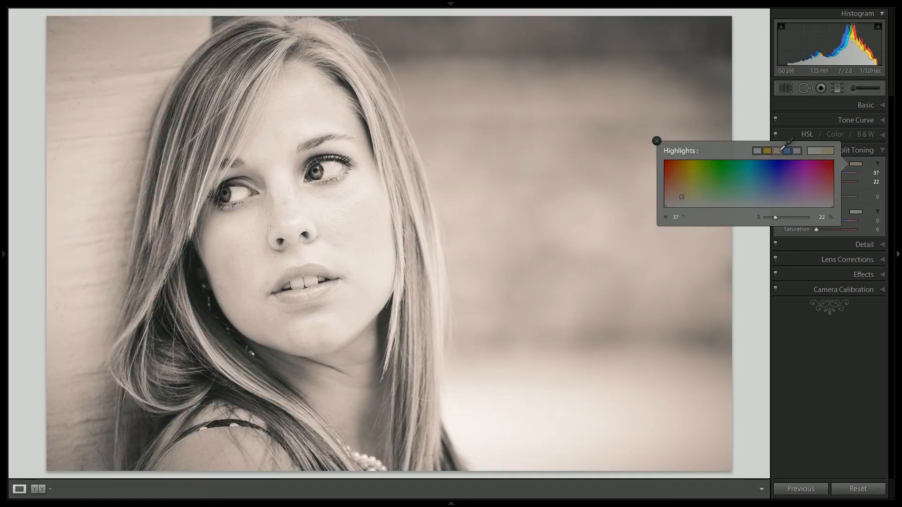
{"action": "left_click_drag", "start_coordinate": [773, 217], "coordinate": [768, 217]}
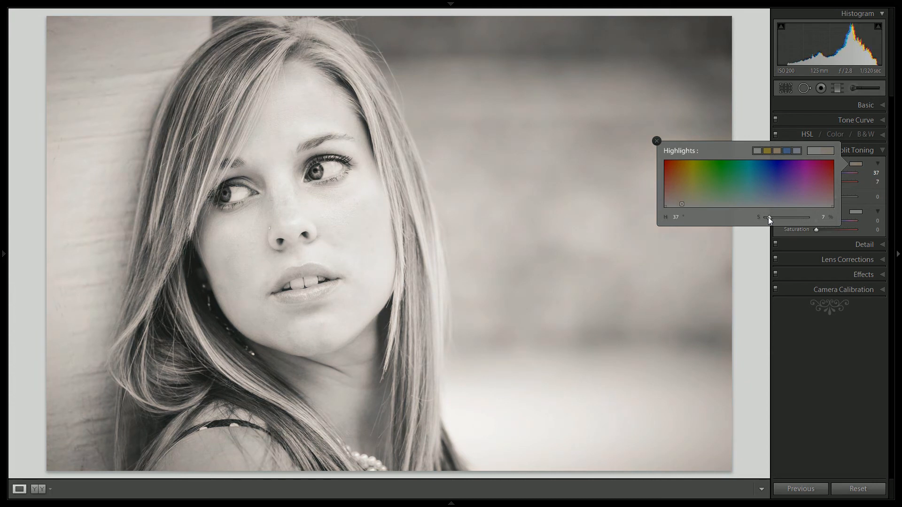
{"action": "left_click", "coordinate": [657, 142]}
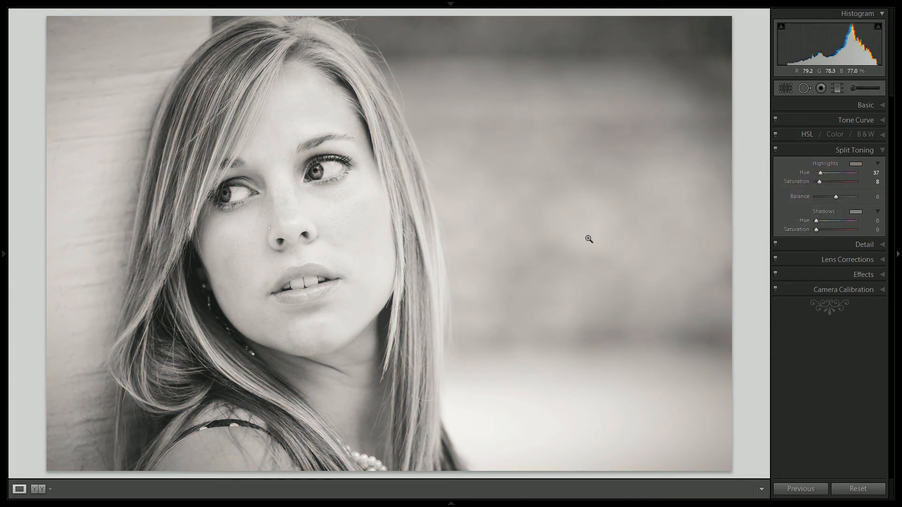